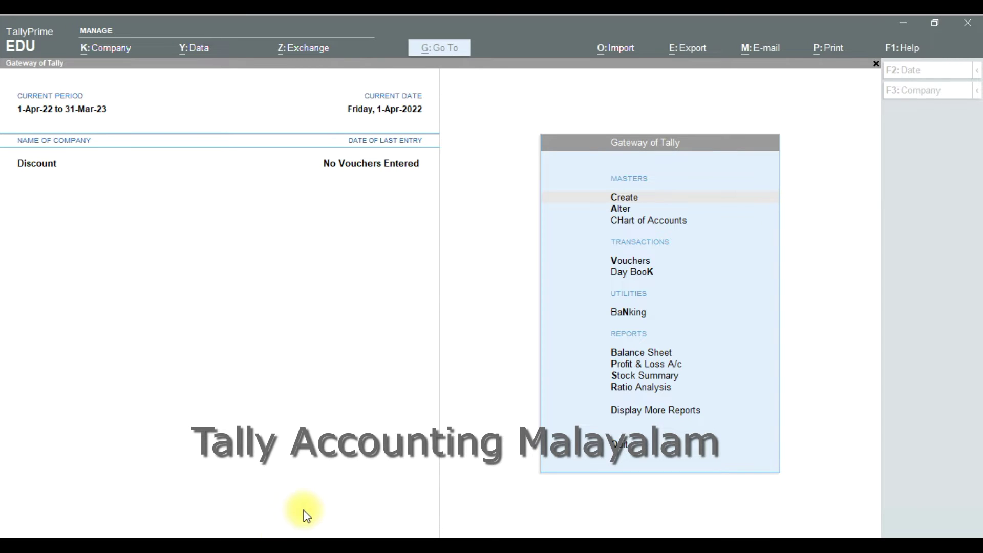
- Enable the Discount column in invoices in the company features and save the settings
left_click(803, 335)
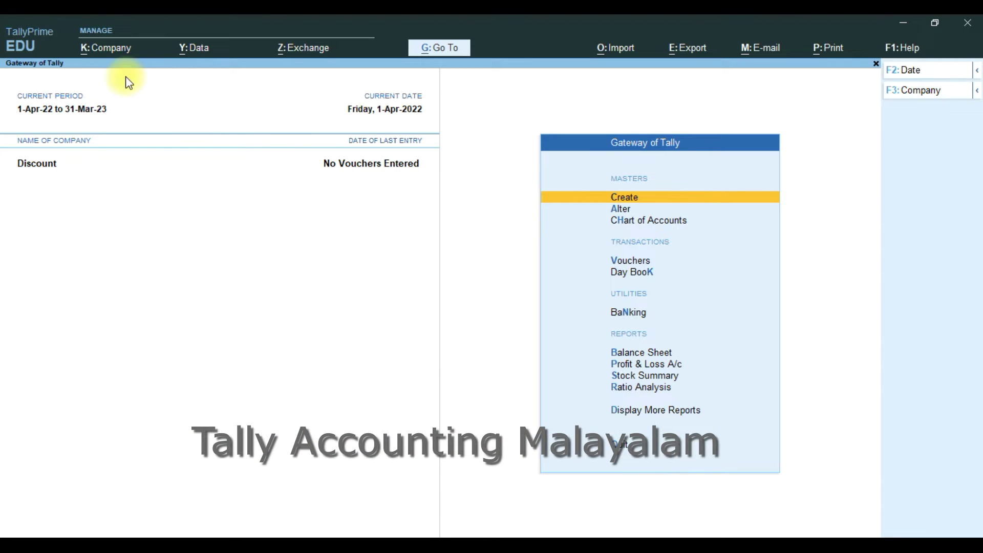
left_click(118, 60)
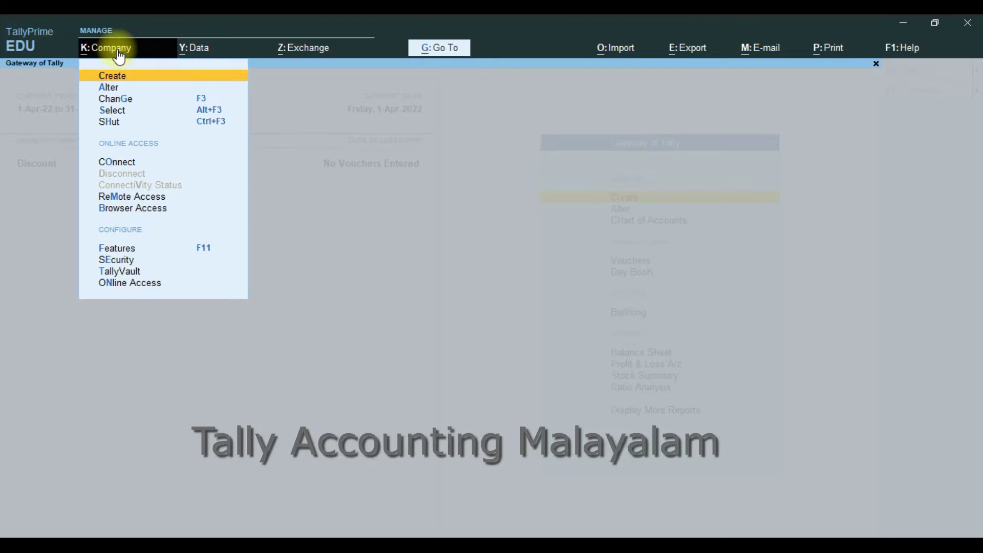
left_click(205, 246)
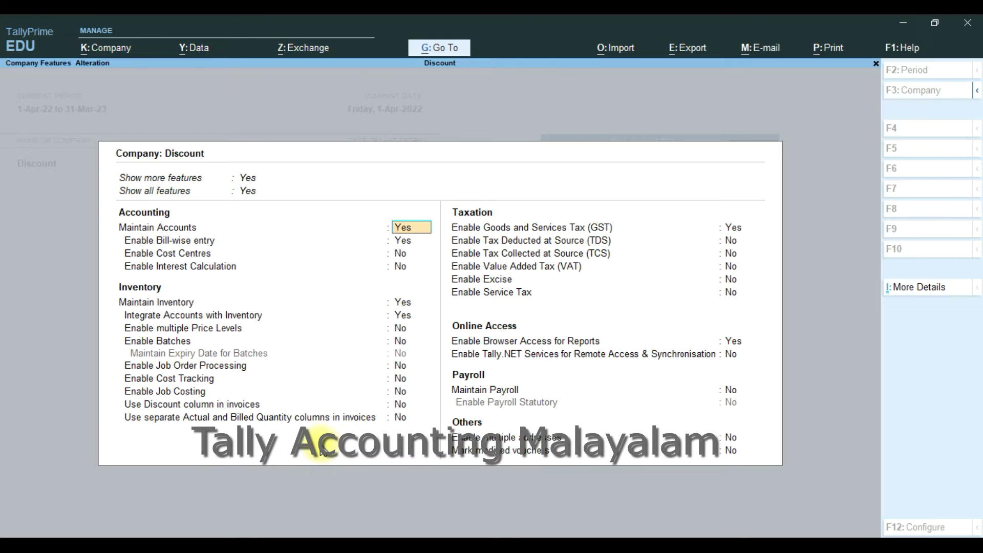
left_click(404, 404)
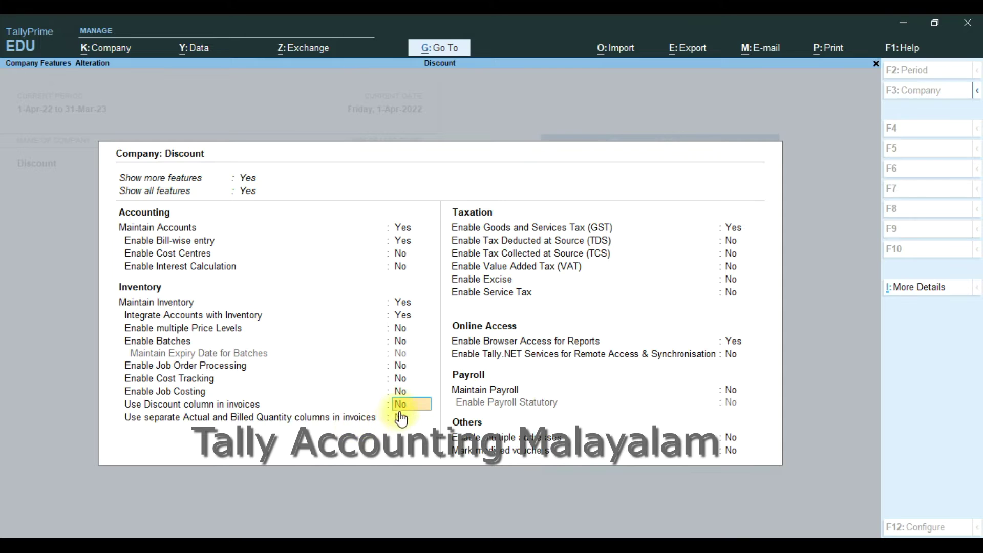
type("y")
key("Return")
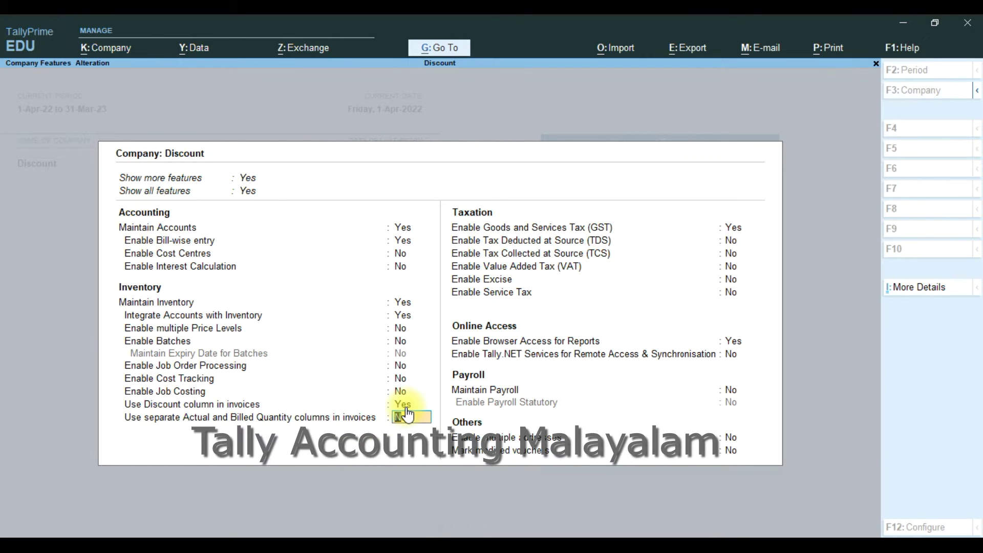
key("ctrl+a")
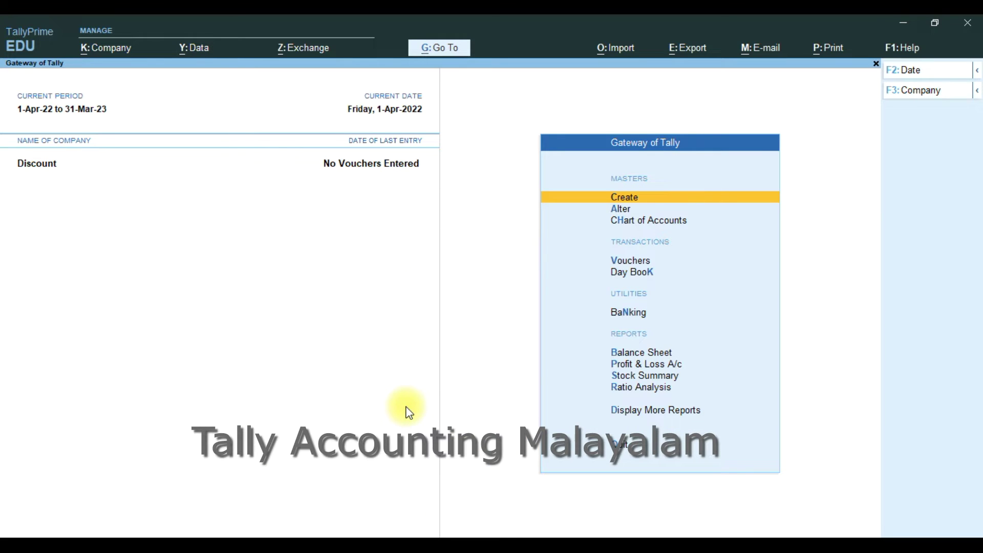
- Open a new sales voucher and set its mode to Item Invoice
key("v")
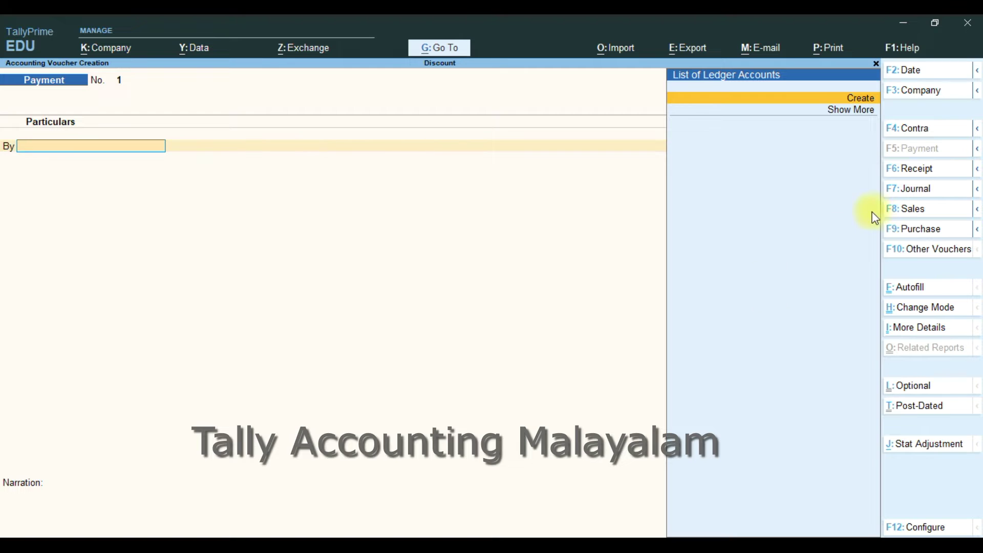
left_click(901, 210)
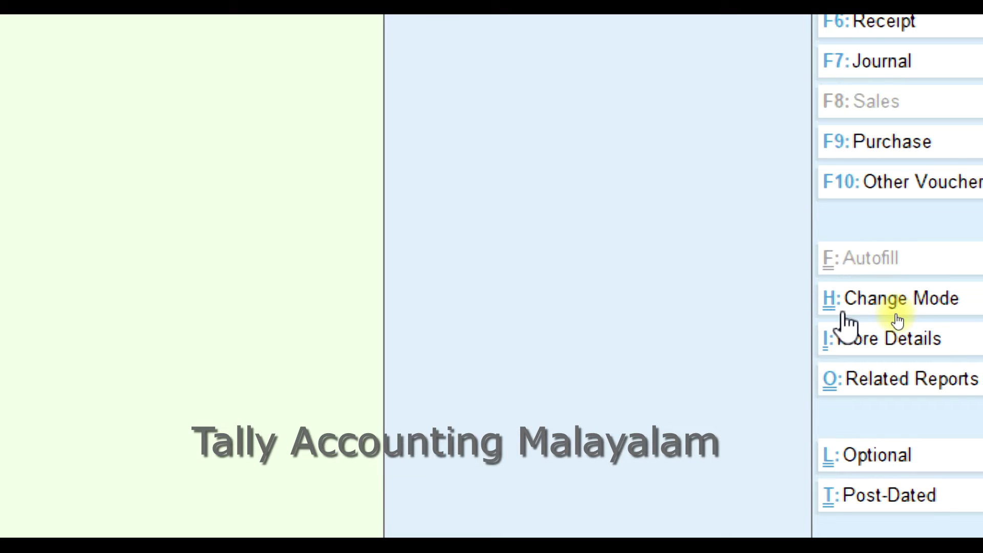
left_click(900, 307)
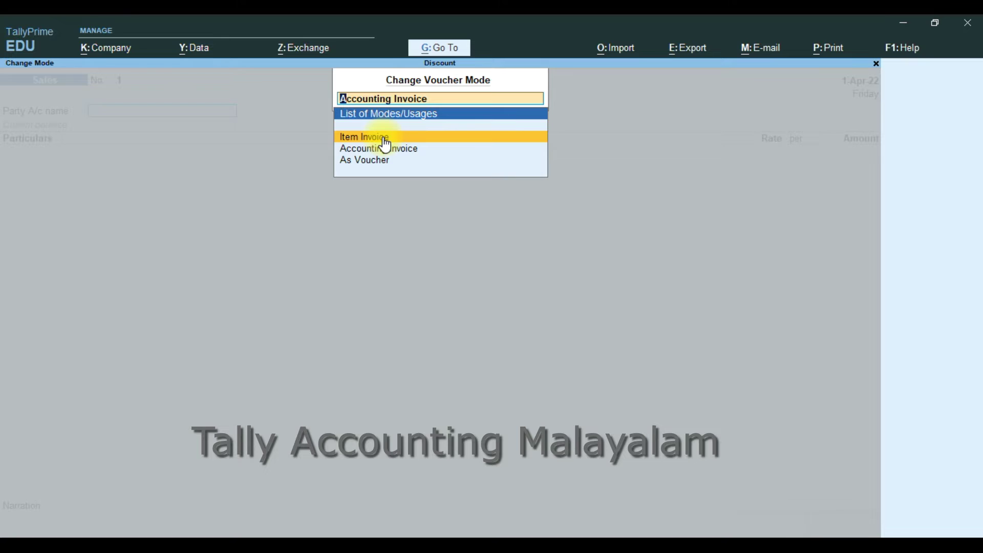
left_click(384, 138)
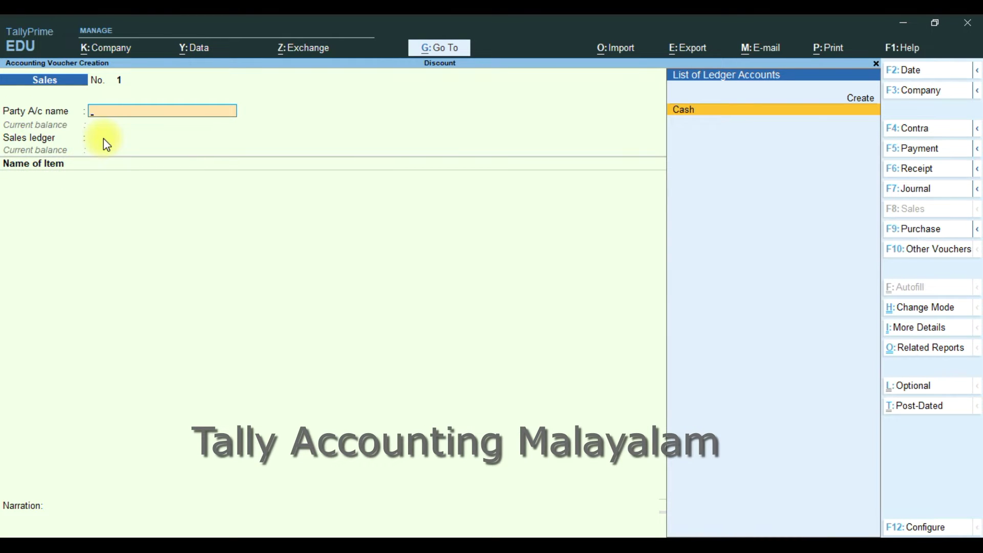
- Start a new party ledger from the voucher, enter the customer's name and place it under Sundry Debtors
key("alt+c")
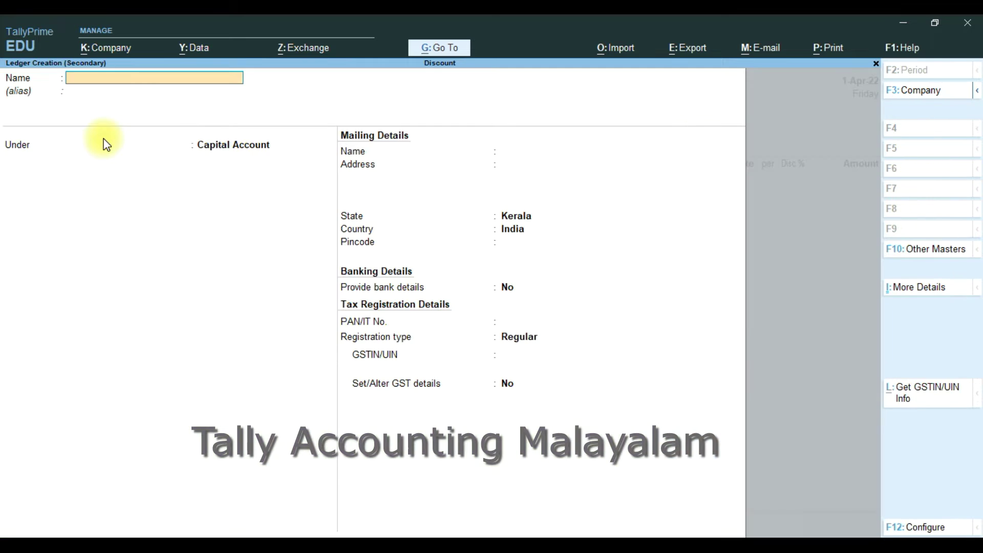
type("Ra")
key("Return")
key("Return")
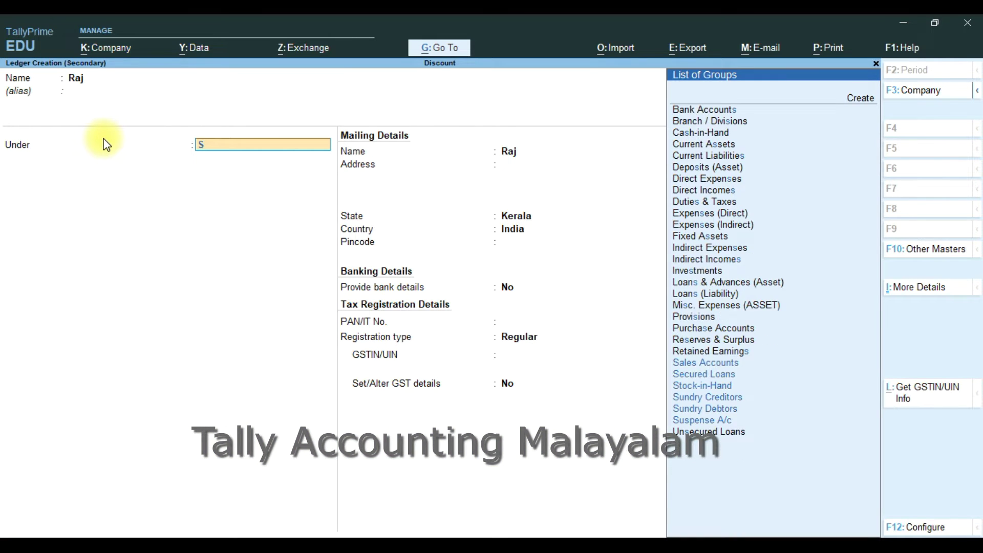
key("Down")
key("Down")
key("Down")
key("Down")
key("Return")
key("Return")
key("Return")
key("Return")
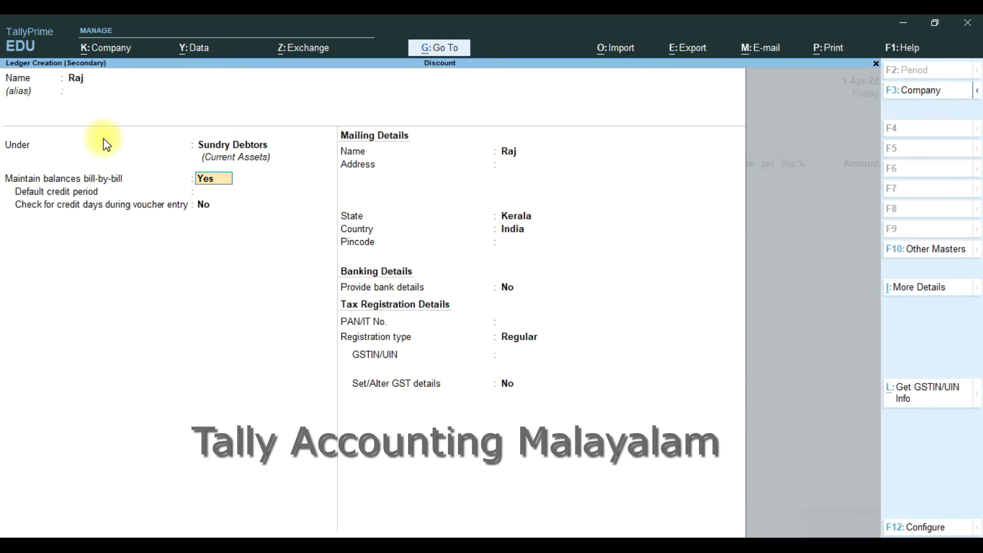
- Keep the customer ledger's default bill-by-bill, mailing, bank and tax registration details and save it
key("Return")
key("Return")
key("Return")
key("Return")
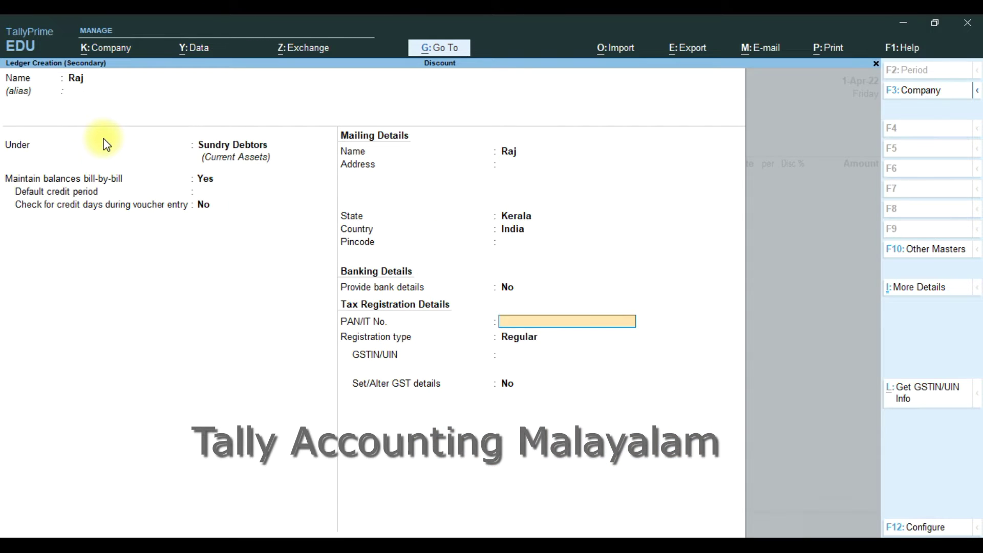
key("Return")
key("Return")
key("Return")
key("Return")
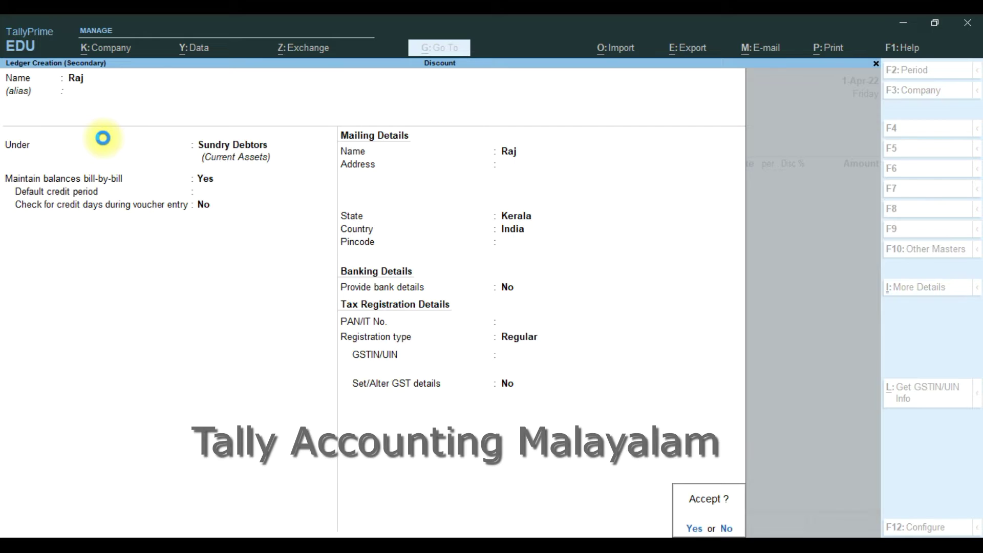
key("Return")
- Accept the new customer as the voucher's party with the default supplementary details and proceed to the sales ledger
key("Return")
key("Return")
key("Return")
key("Return")
key("Return")
key("Return")
key("Return")
key("Return")
key("Return")
key("Return")
key("Return")
key("Return")
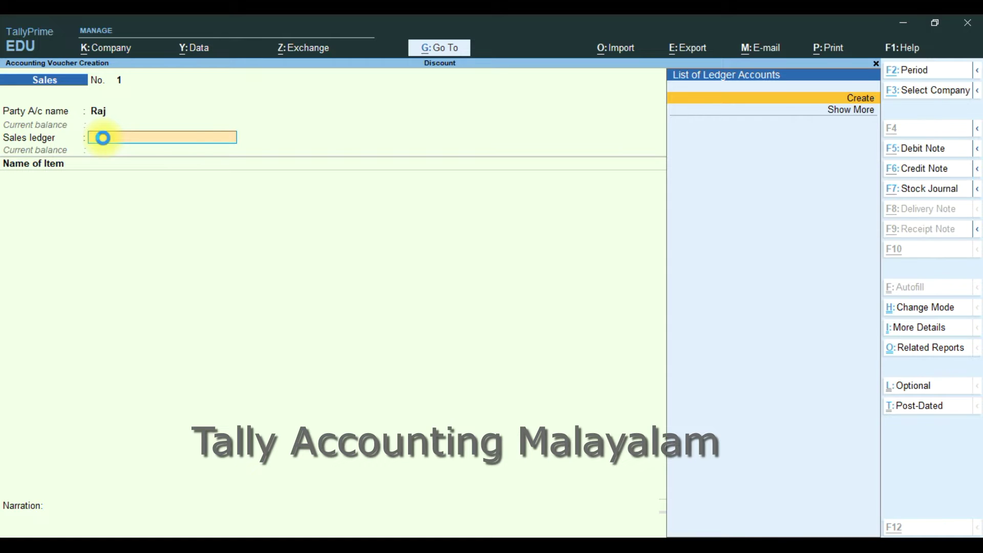
- Start a new ledger named Sales under the Sales Accounts group for the voucher's sales ledger
key("alt+c")
type("Sales")
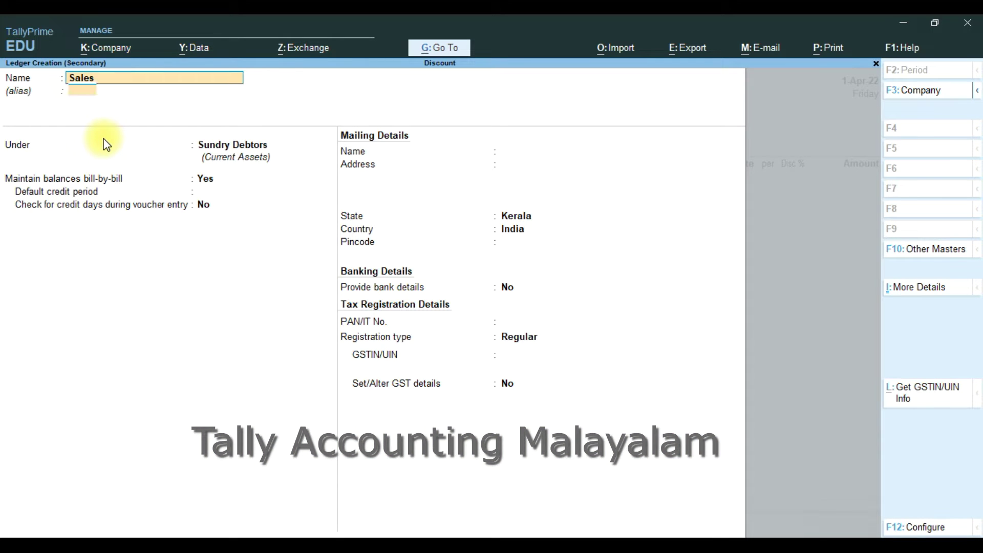
key("Return")
key("Return")
type("S")
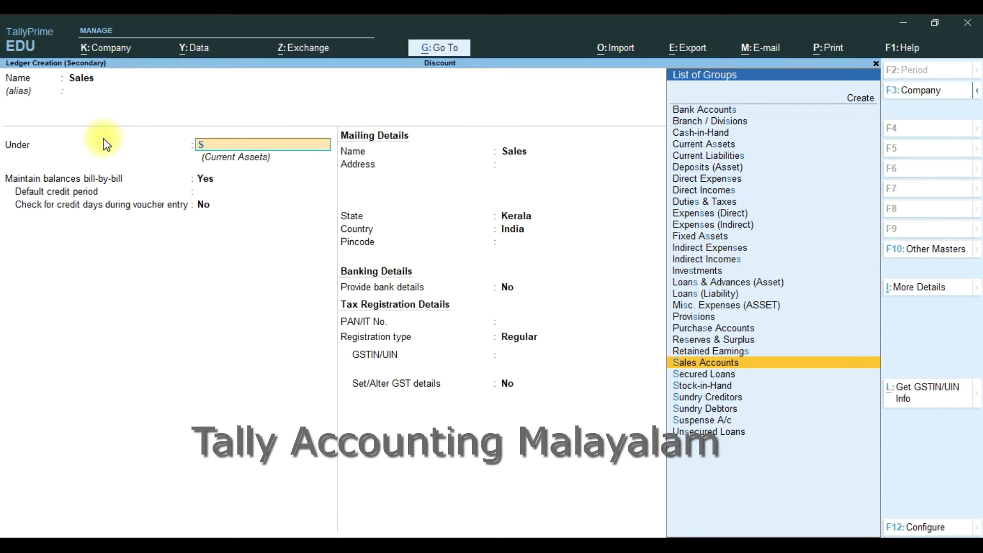
key("Return")
- Save the Sales ledger with its remaining default details and use it as the voucher's sales ledger
key("Return")
key("Return")
key("Return")
key("Return")
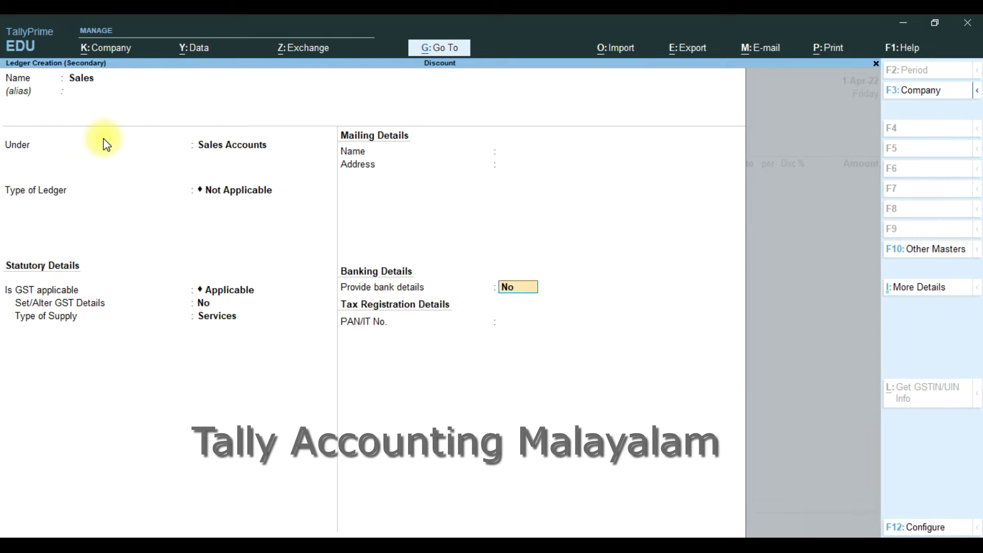
key("BackSpace")
key("Up")
key("Return")
key("Return")
key("Return")
key("Return")
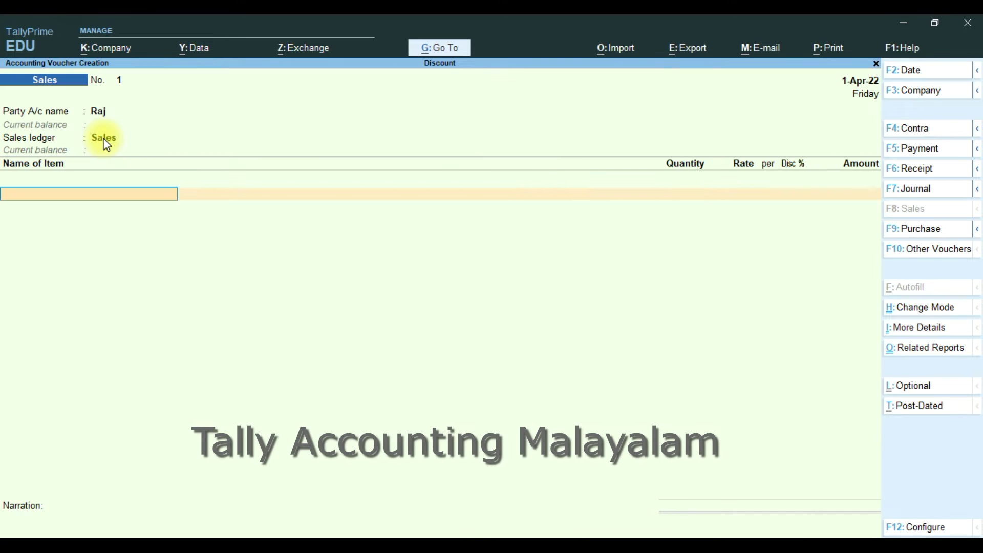
- Start a new stock item named Laptop under Primary with no category and proceed to its units
key("alt+c")
type("Laptop")
key("Return")
key("Return")
key("Return")
key("Return")
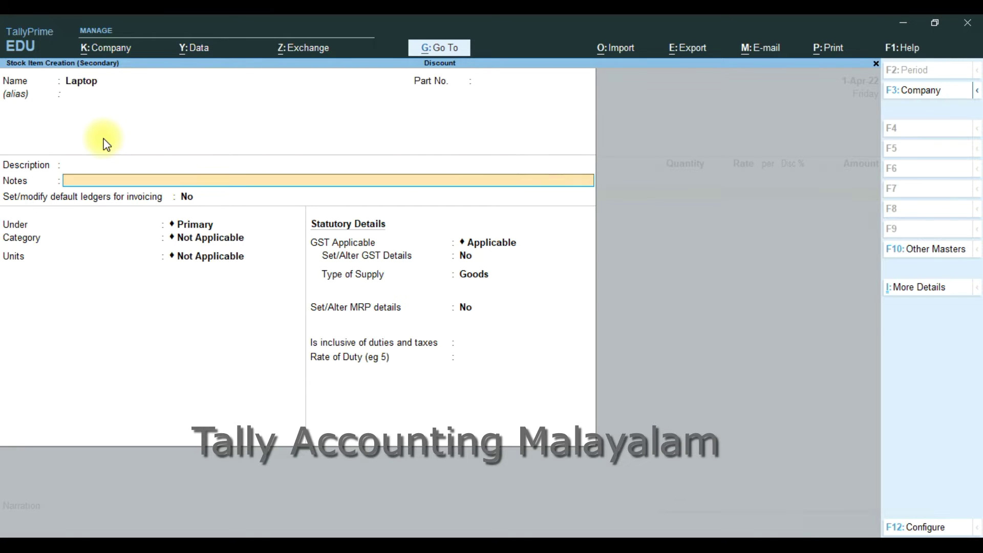
key("Return")
key("Return")
key("Return")
key("Return")
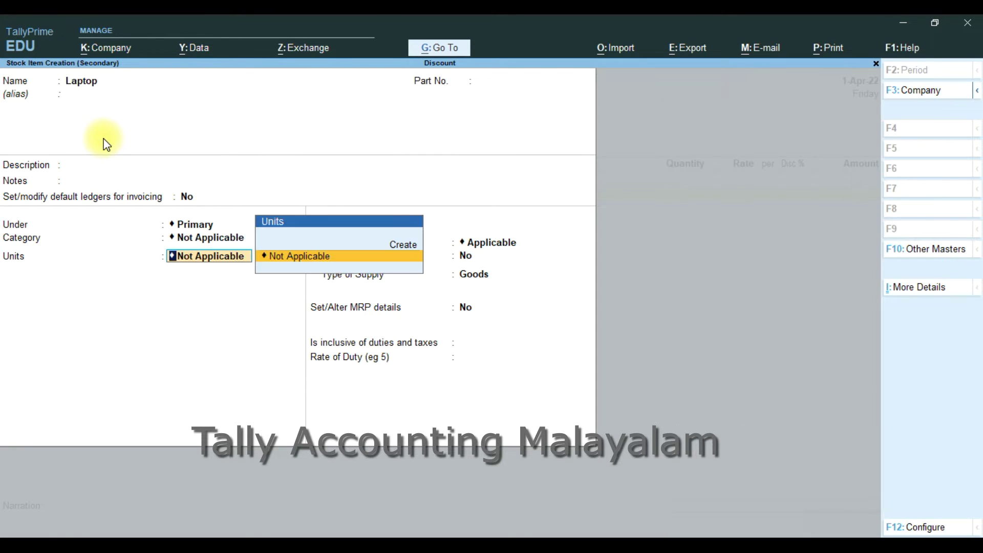
- Create a simple unit with symbol no, formal name Number, quantity code NOS-NUMBERS and 0 decimal places
key("alt+c")
type("no")
key("Return")
type("Number")
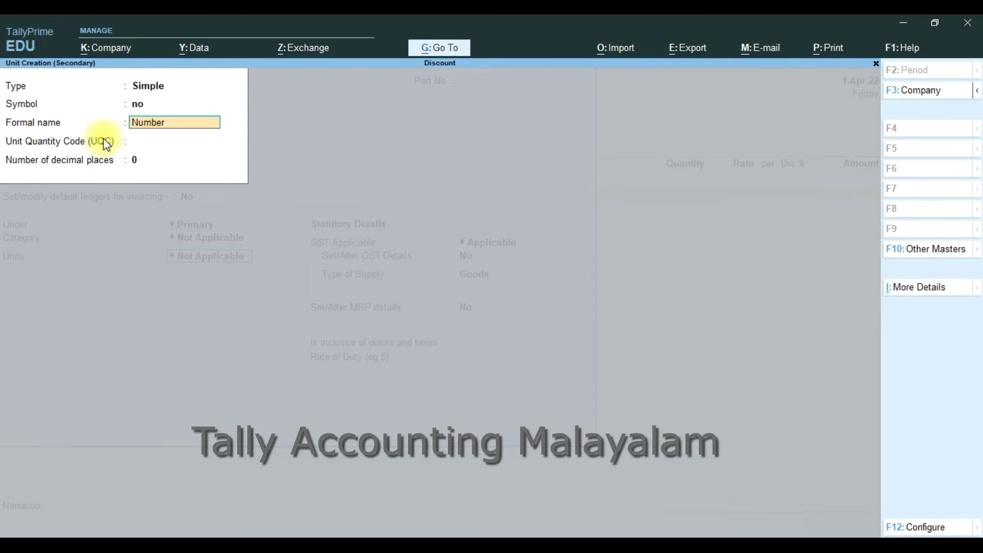
key("Return")
type("no")
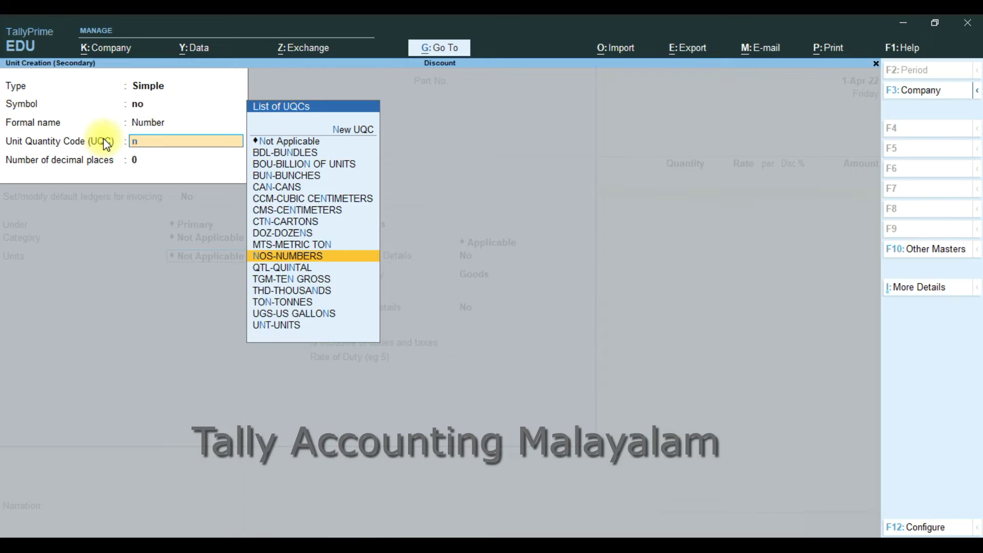
key("Return")
key("Return")
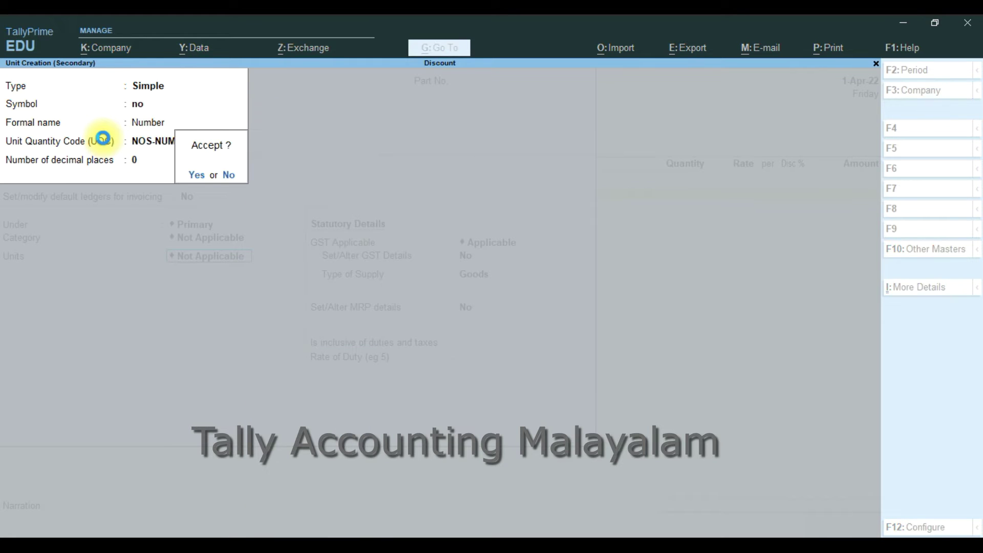
key("Return")
- Keep the Laptop item's default additional details and set Set/Alter GST Details to Yes
key("Return")
key("Return")
key("Return")
key("Return")
key("Return")
key("Return")
key("Return")
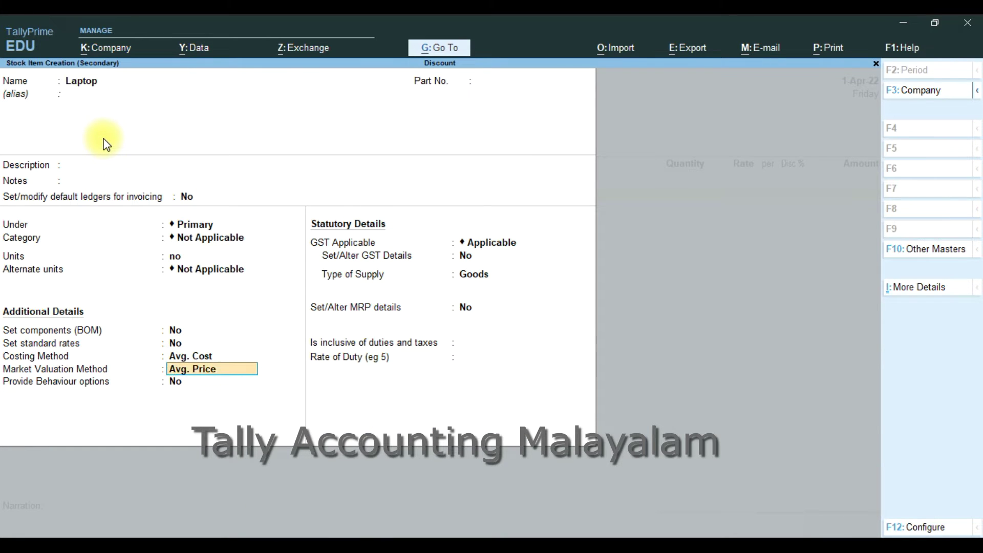
type("y")
key("Return")
key("Return")
key("Return")
key("Return")
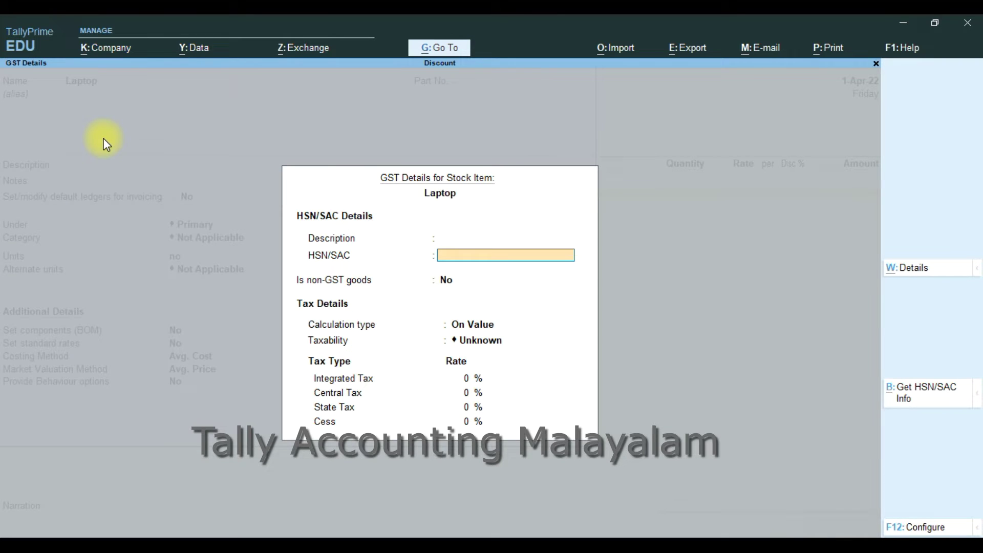
- Set the Laptop item's taxability to Taxable with an integrated tax rate of 5% and accept the GST details
key("Return")
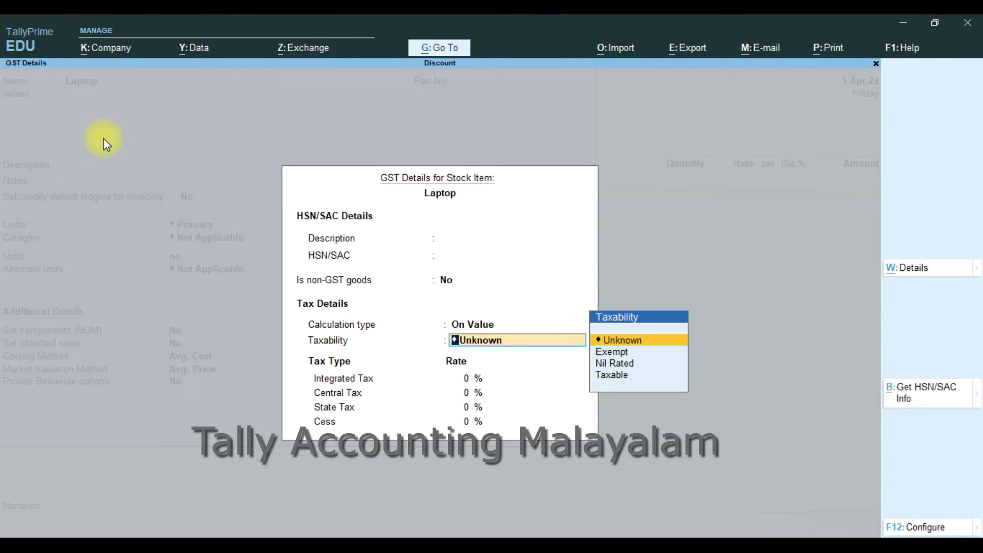
key("Down")
key("Down")
key("Down")
key("Return")
type("5")
key("Return")
key("Return")
key("Return")
key("Return")
key("Return")
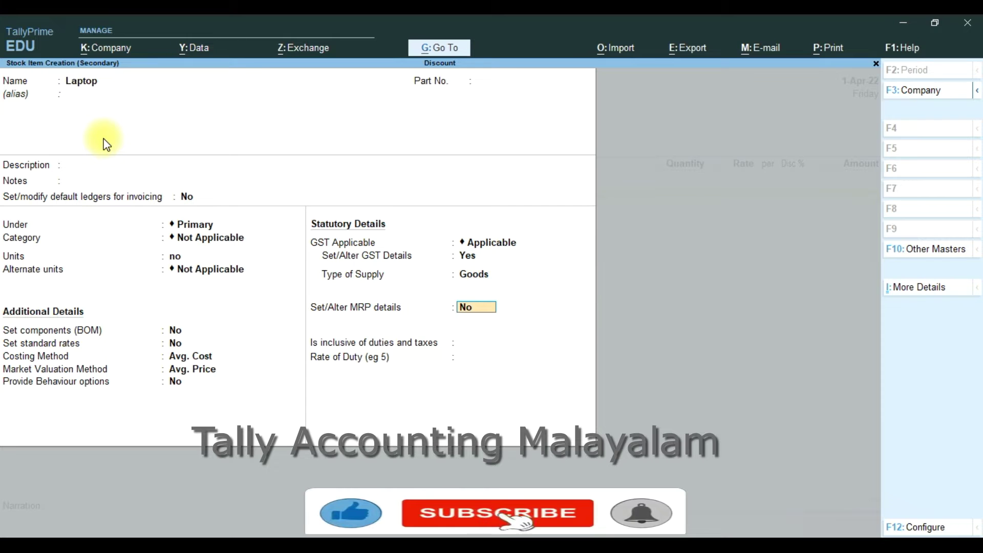
- Leave the Laptop item's MRP and duty details at their defaults and save the stock item to the voucher
key("Return")
key("Return")
key("Return")
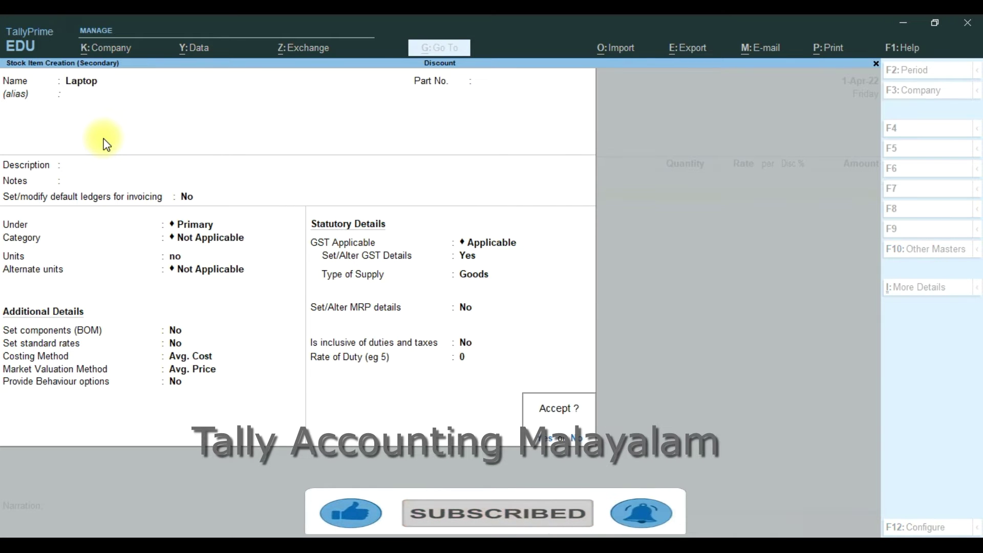
key("Return")
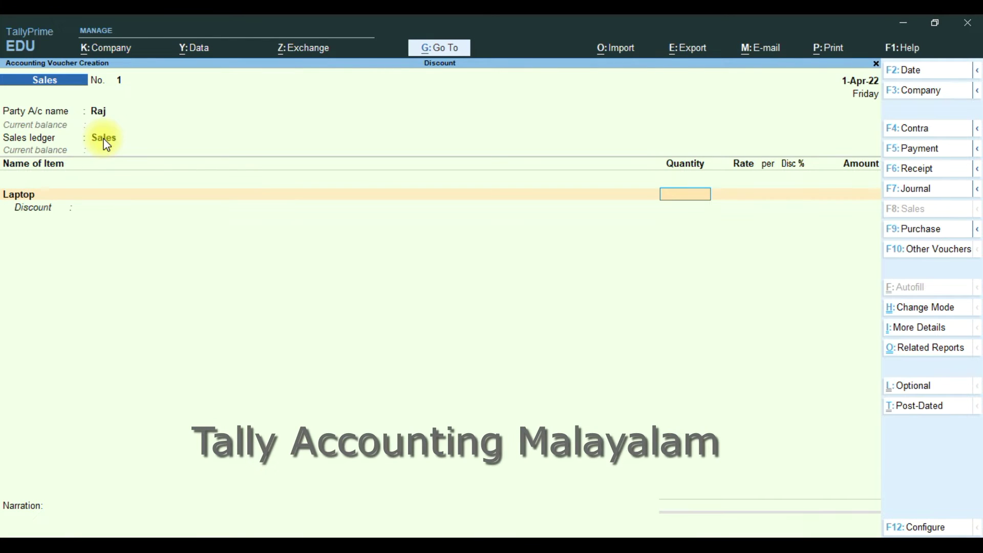
- Enter a quantity of 2 and a rate of 40,000 per no for the Laptop line
type("2")
key("Return")
key("Return")
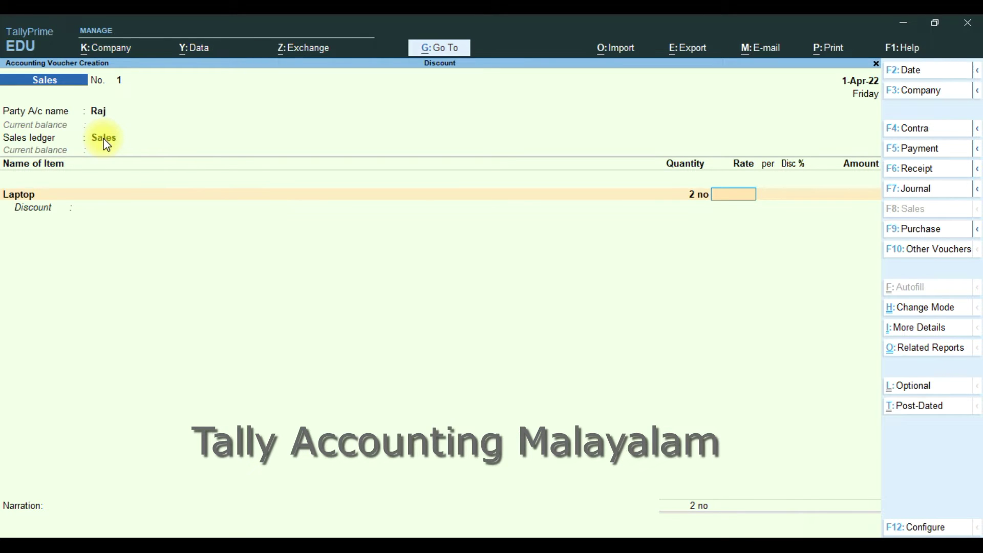
type("40000")
key("Return")
key("Return")
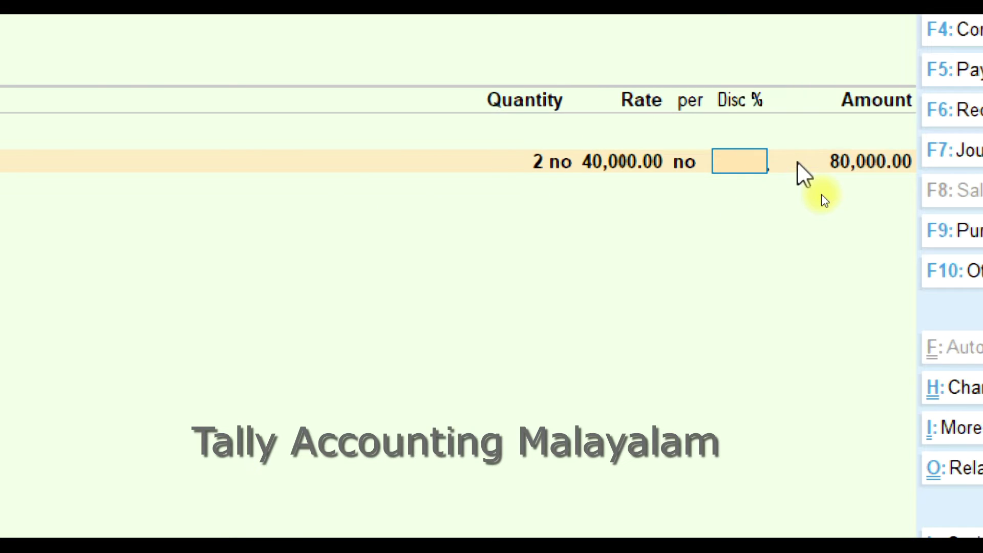
- Apply a 10% discount to the Laptop line and accept the party's bill-wise details as New Ref 1
type("10")
key("Return")
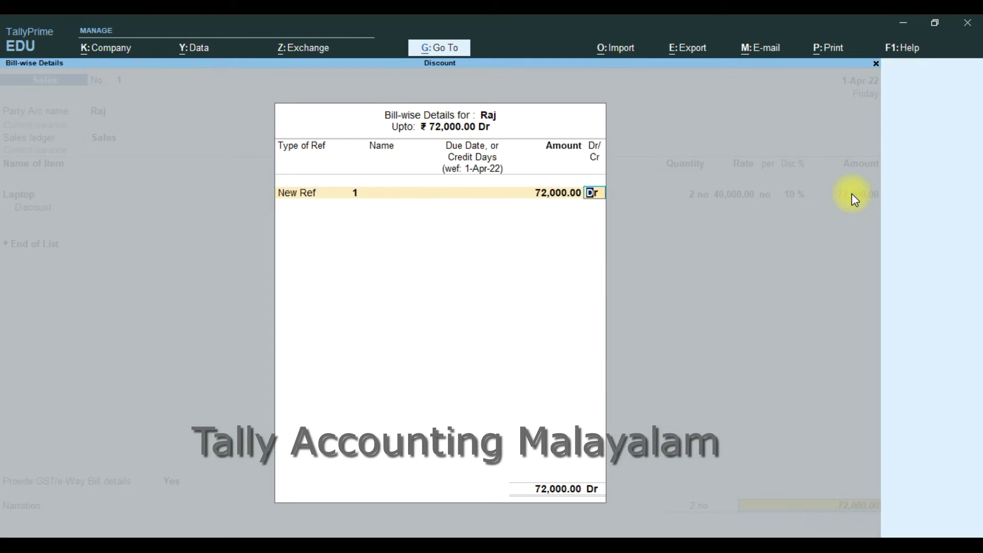
key("Return")
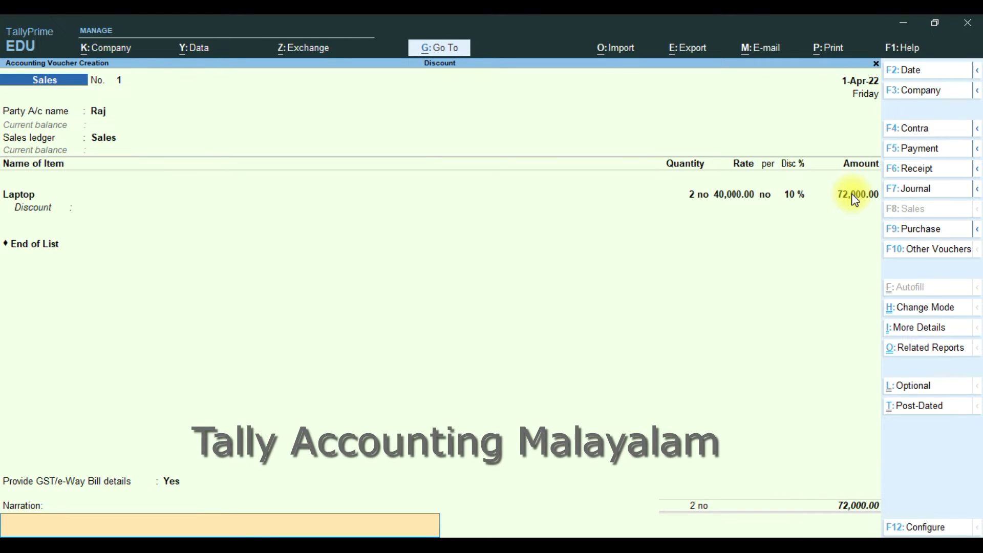
- Leave the narration blank and save the credit sales voucher with the 10% line discount
key("Return")
key("Return")
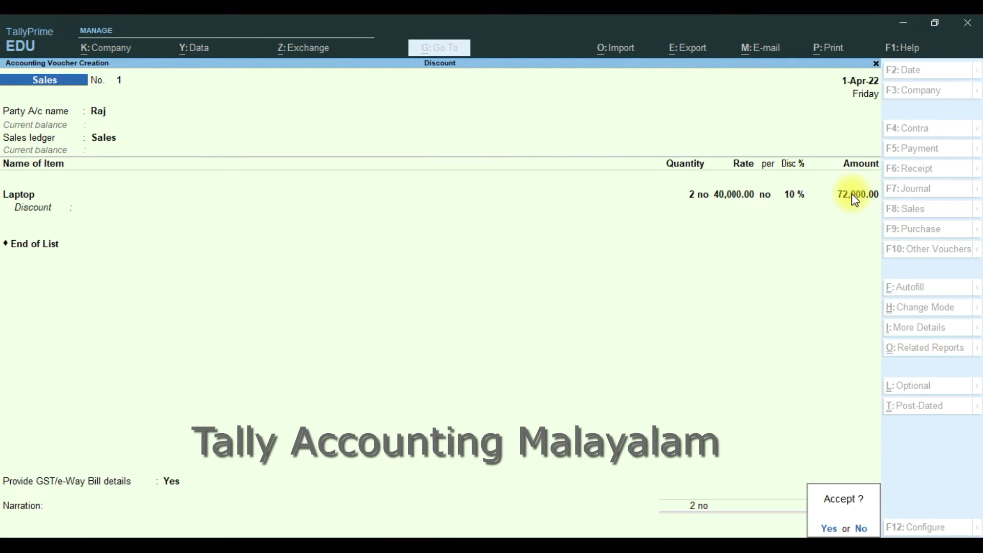
key("Return")
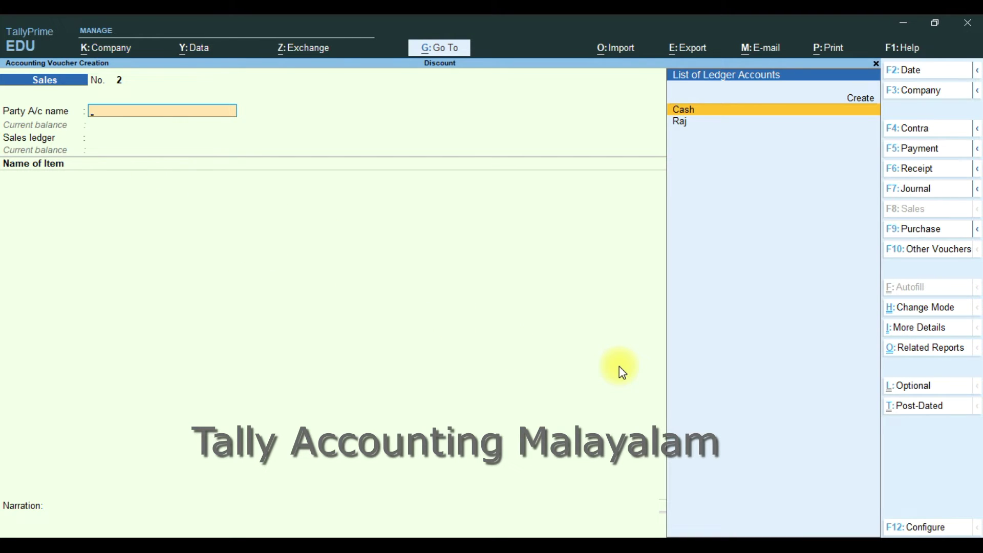
- Check the Provide Cash/Trade Discount option in the sales voucher configuration and accept the configuration
key("F12")
key("Down")
key("Down")
key("Down")
key("Down")
key("Down")
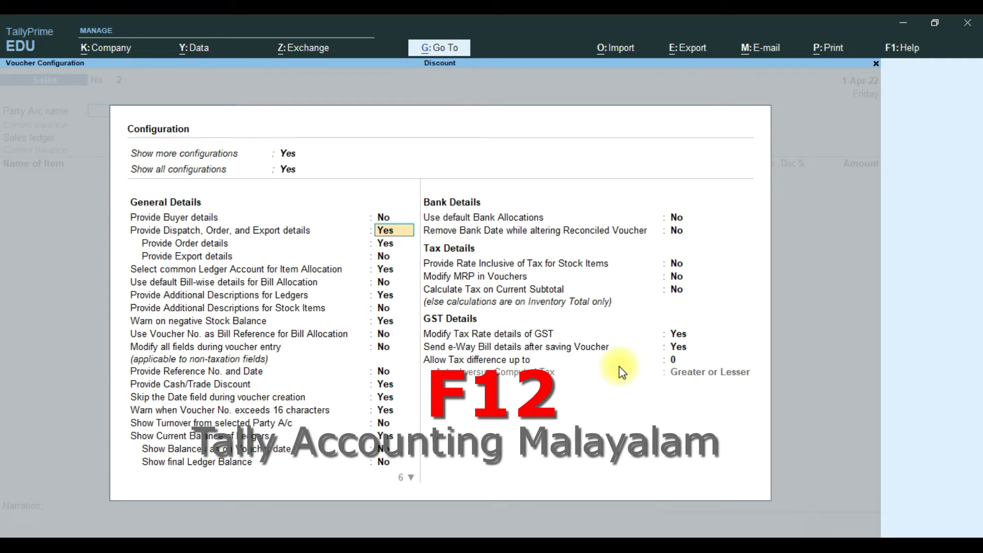
key("Down")
key("Down")
key("Down")
key("Down")
key("Down")
key("Down")
key("Down")
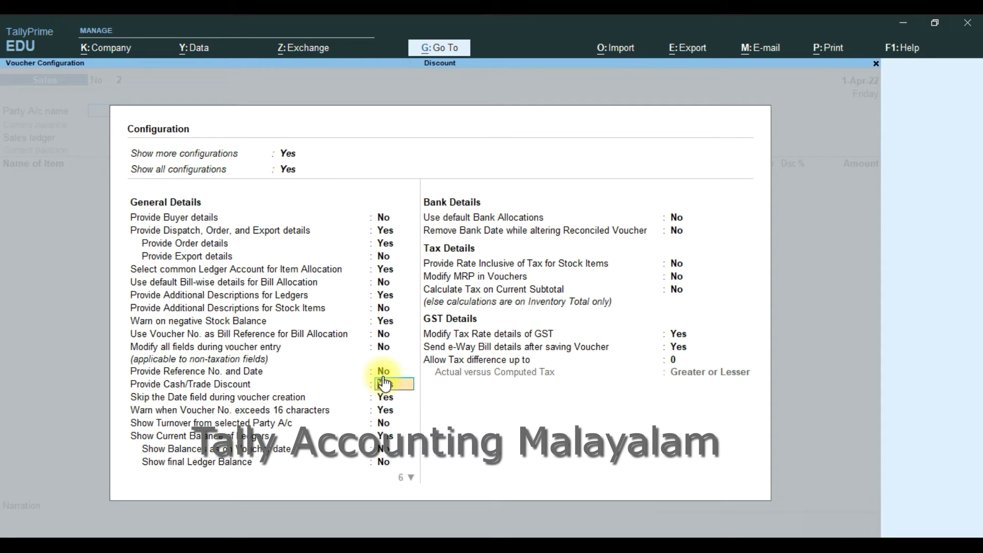
key("Return")
key("Return")
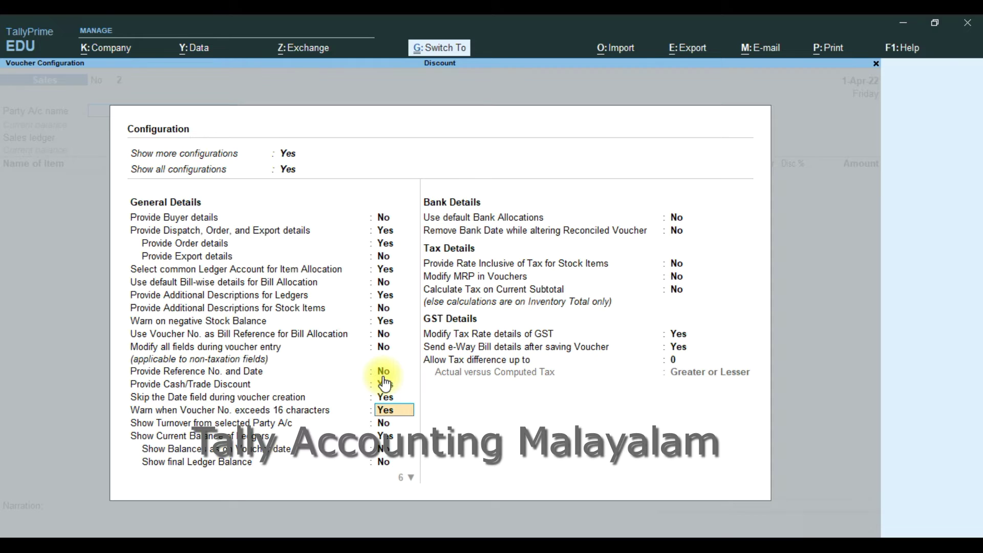
key("ctrl+a")
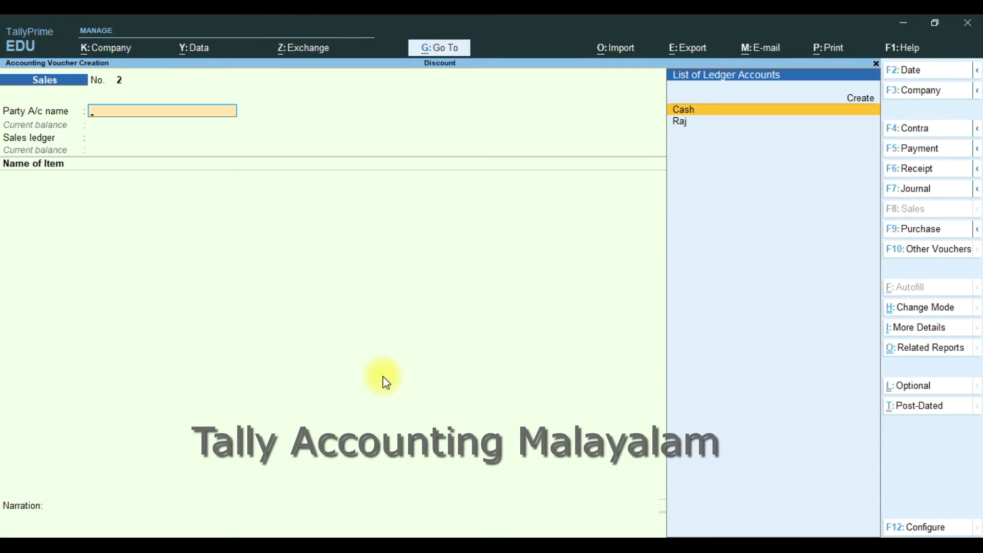
- Choose Cash as the new voucher's party account and leave its dispatch and order details blank
key("Return")
key("Return")
key("Return")
key("Return")
key("Return")
key("Return")
key("Return")
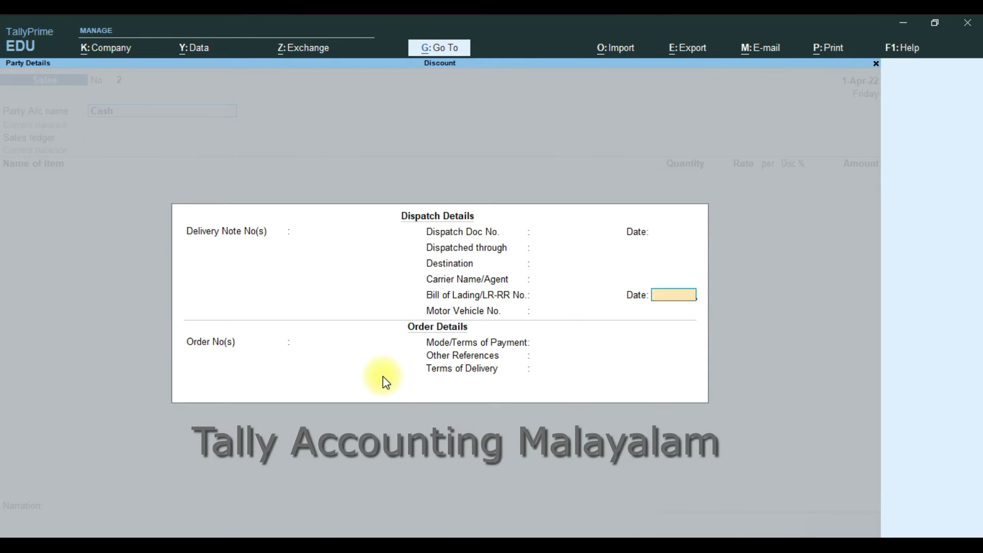
key("Return")
key("Return")
key("Return")
key("Return")
key("Return")
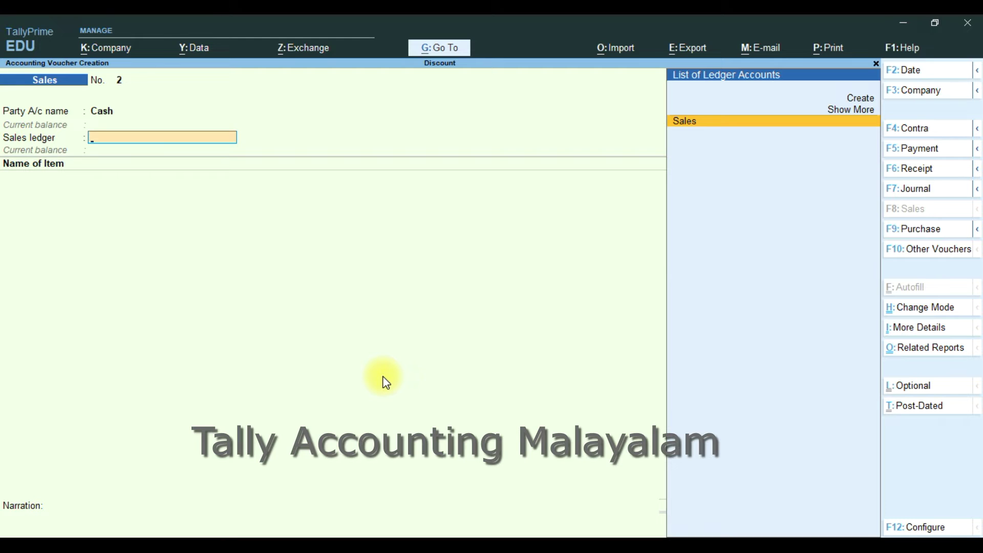
- Select the Sales ledger with no tax classification and add the Laptop item to the voucher
key("Return")
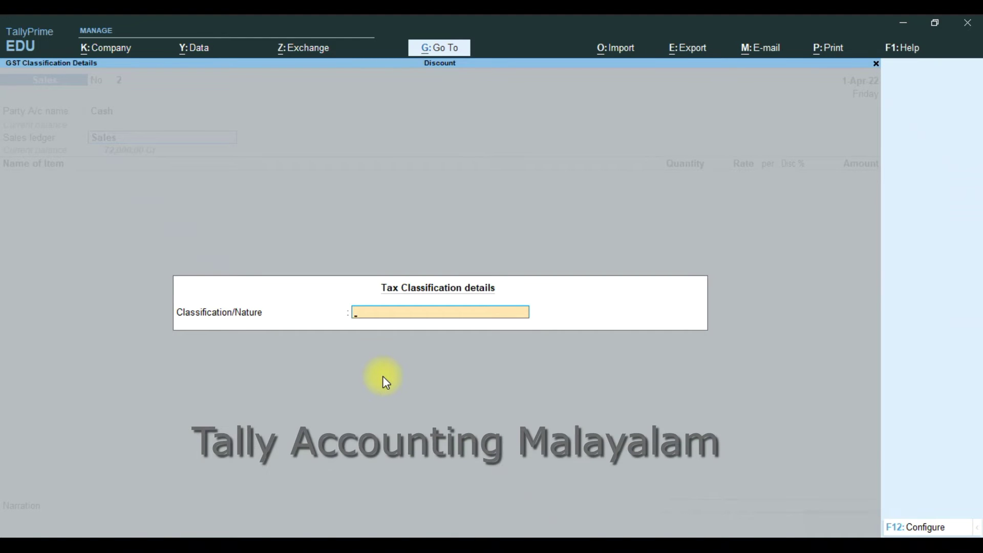
key("Return")
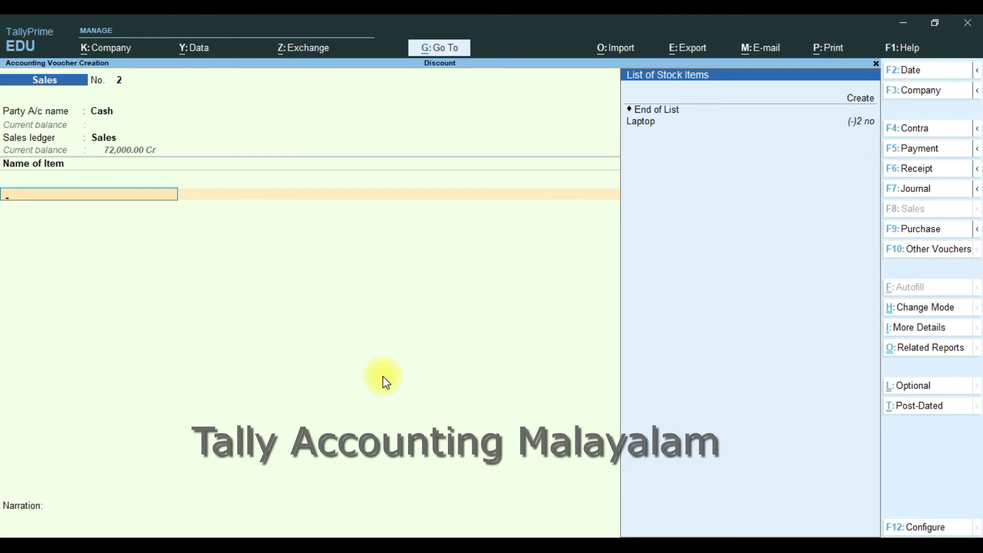
key("Return")
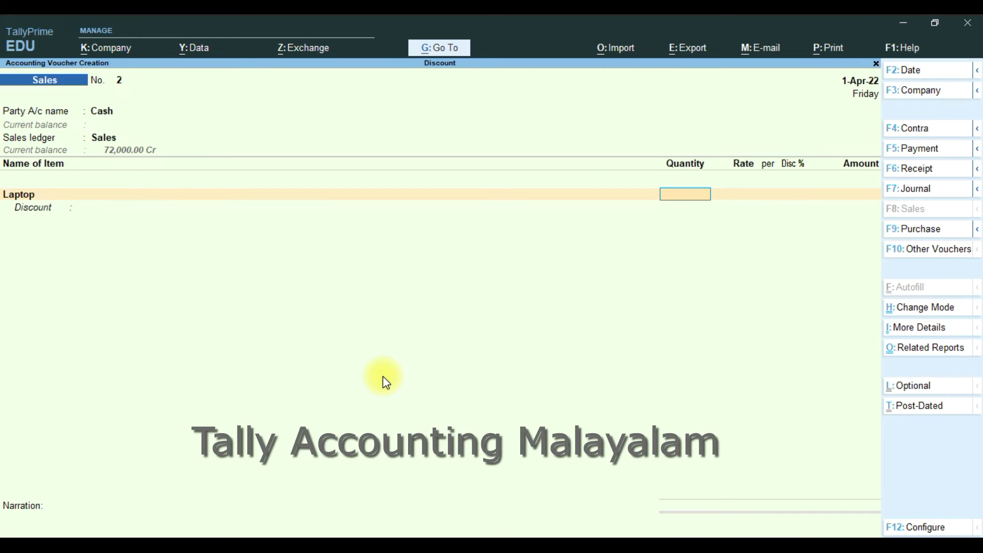
- Enter a quantity of 2 for the Laptop line and accept the rate of 40,000 per no
type("2")
key("Return")
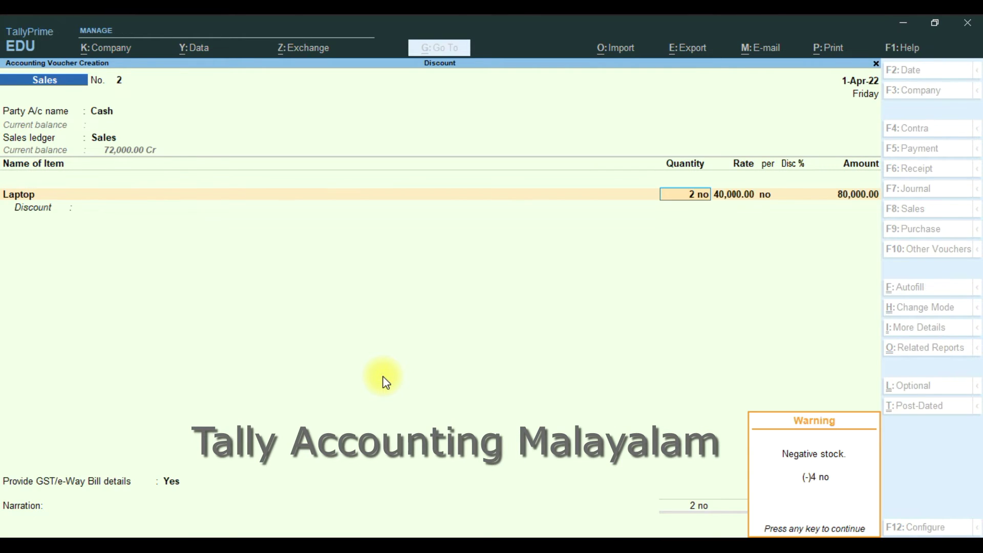
key("Return")
key("Return")
key("Return")
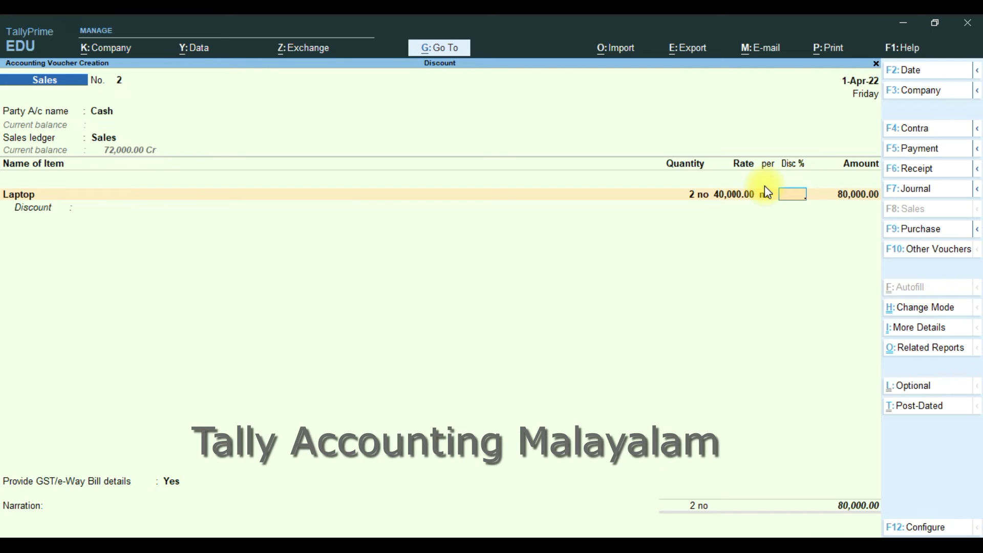
- Leave the Laptop's Disc % column blank and enter 10% on the Discount line below the item
key("Return")
key("Return")
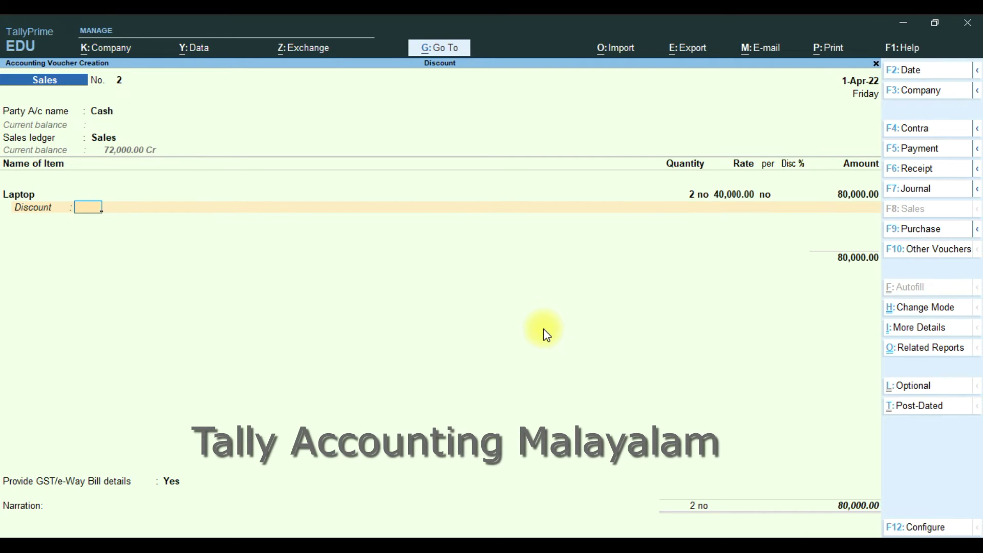
type("10")
key("Return")
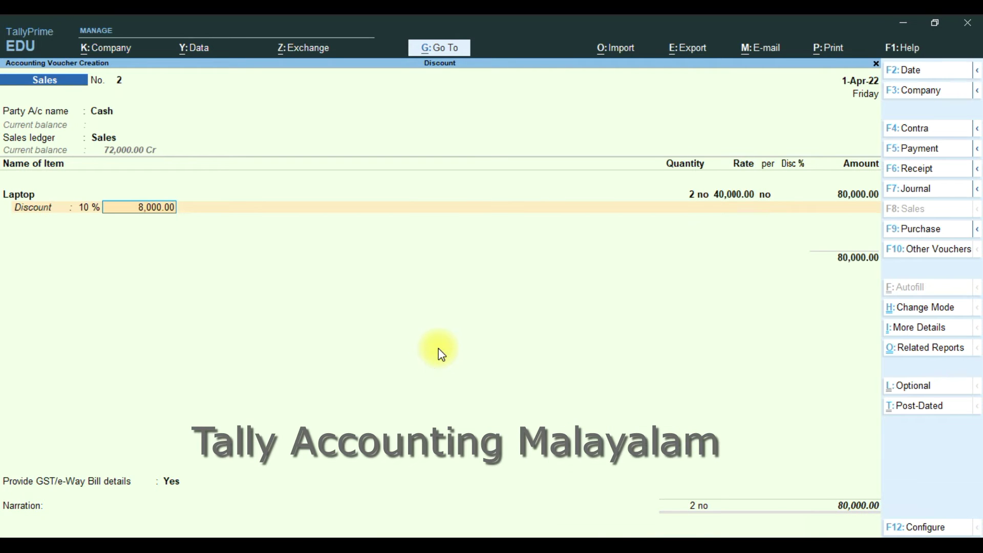
key("Return")
key("Return")
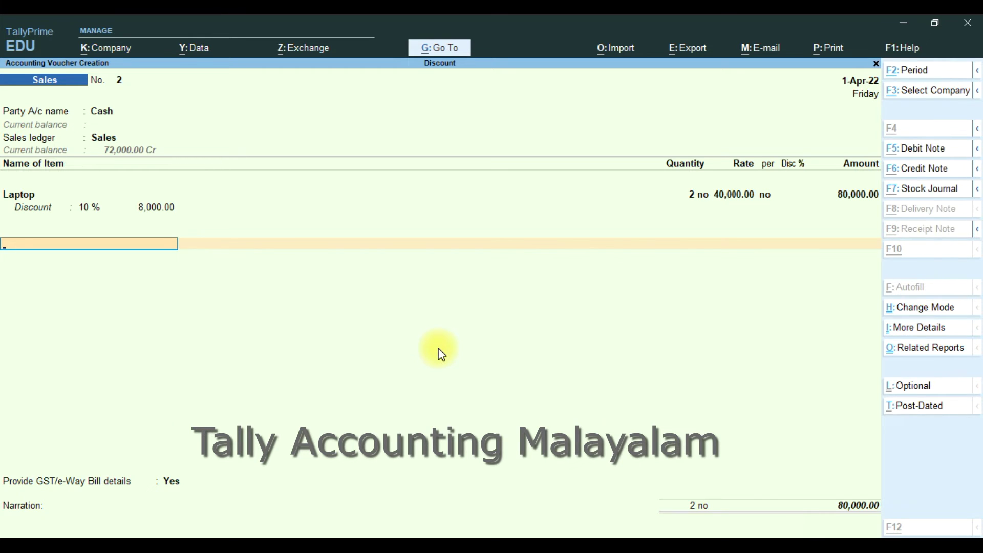
- Create a ledger named Discount from the voucher and place it under Indirect Expenses
key("alt+c")
type("Discount")
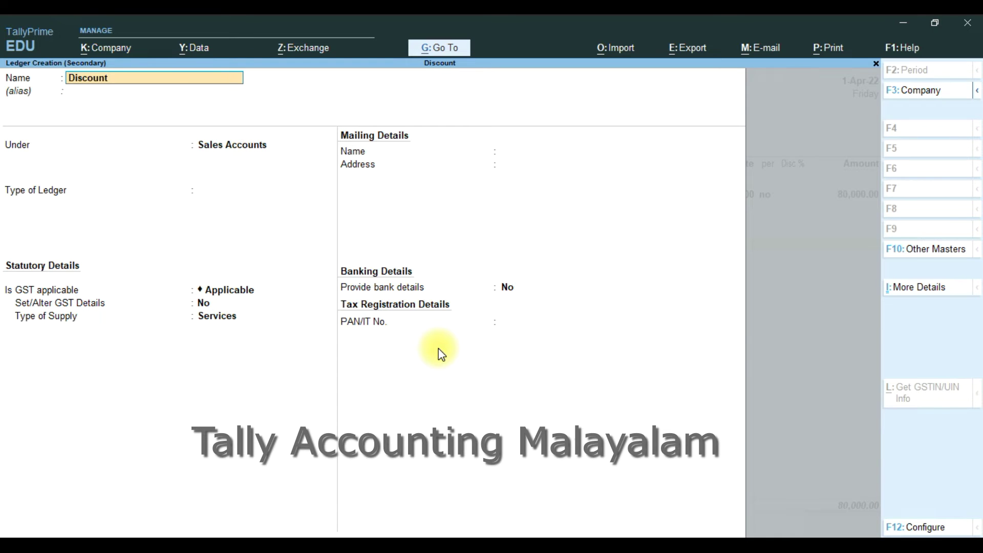
key("Return")
key("Return")
type("i")
key("Down")
key("Down")
key("Down")
key("Return")
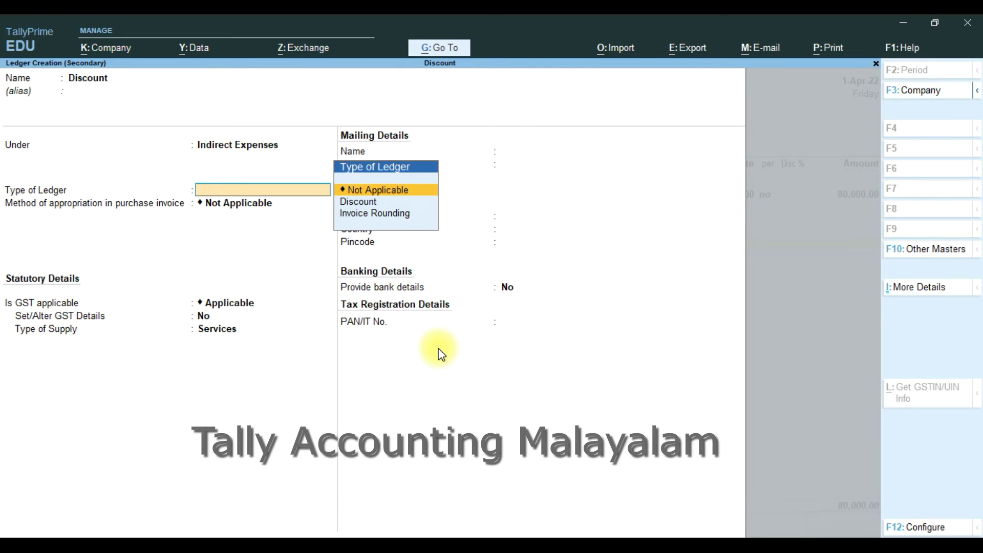
- Set the Discount ledger's type to Discount and save the ledger into the voucher
key("Down")
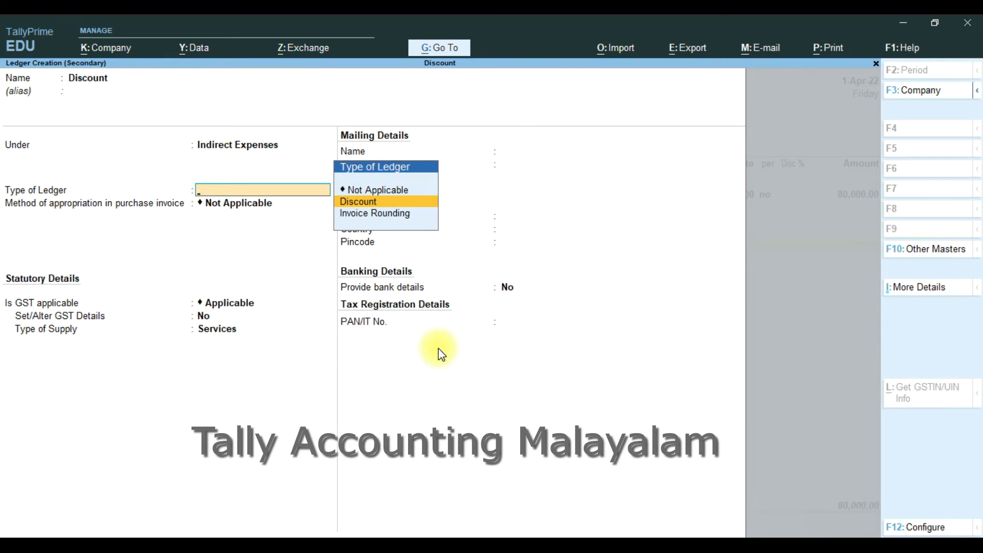
key("Return")
key("Return")
key("Return")
key("Return")
key("Return")
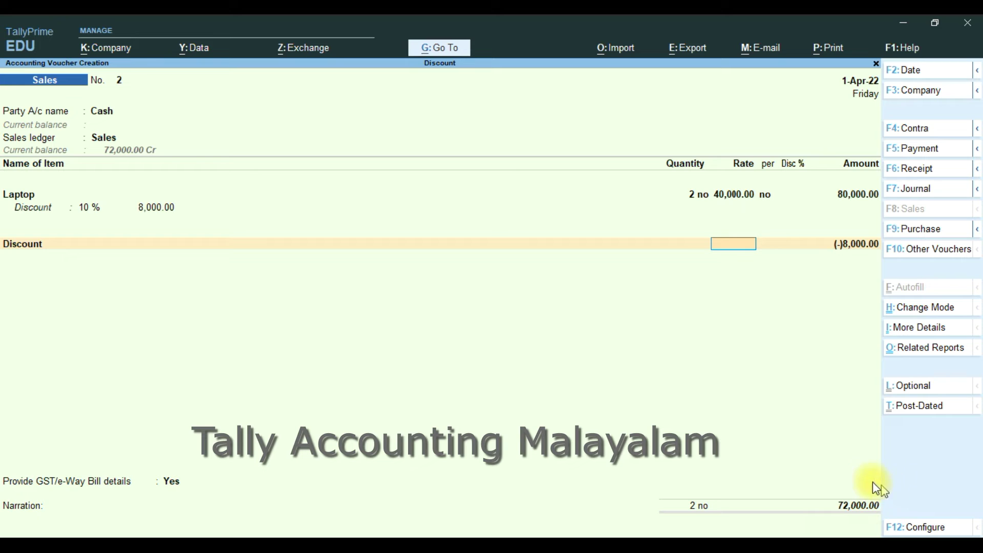
- Accept the Discount ledger line and leave the e-Way Bill and transport details blank
key("Return")
key("Return")
key("Return")
key("Return")
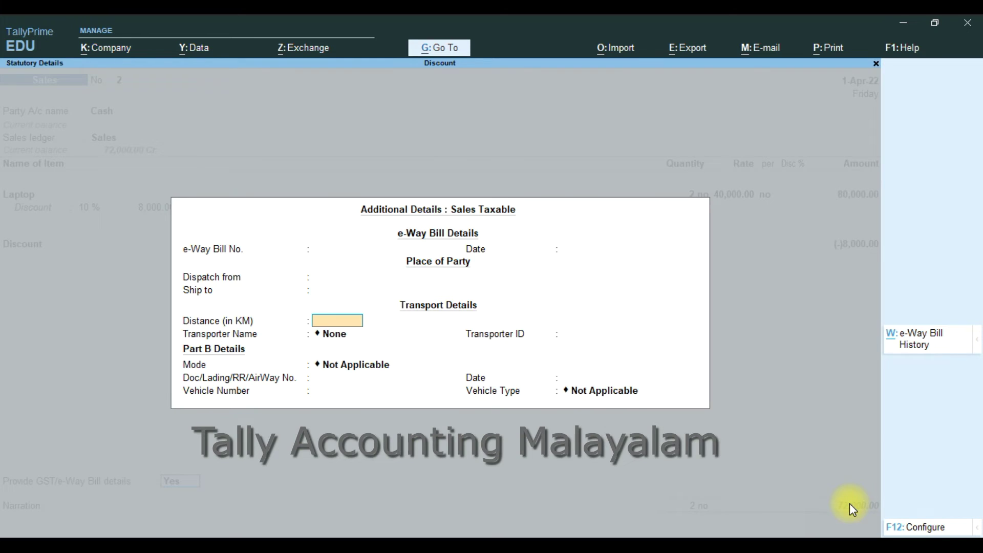
key("Return")
key("Return")
key("Return")
key("Return")
key("Return")
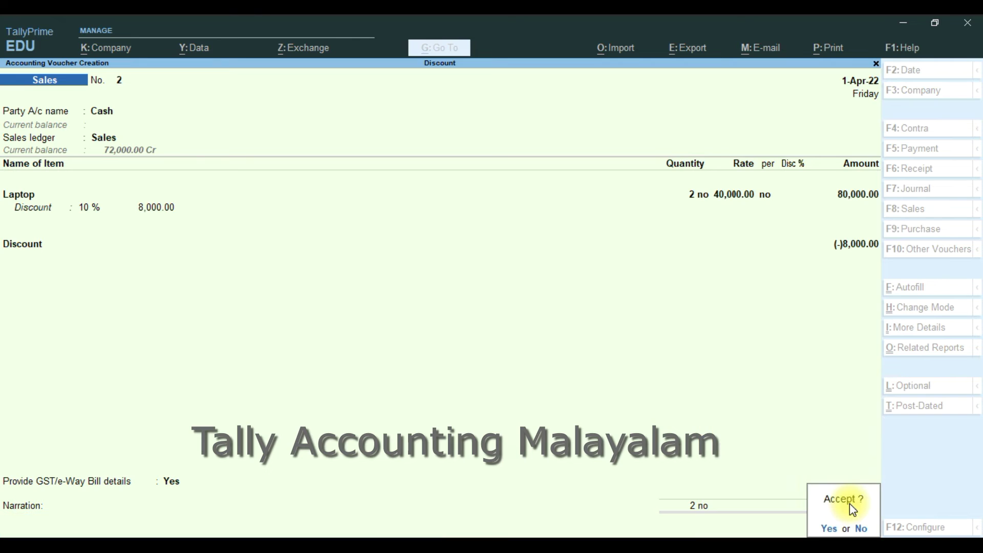
- Save the cash sales voucher without e-Way Bill information
key("Return")
key("Return")
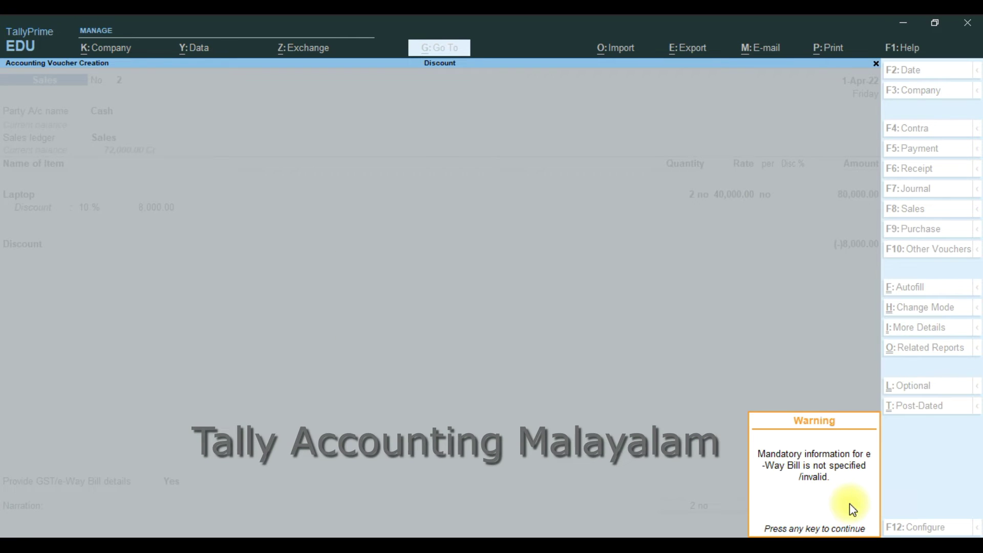
key("Return")
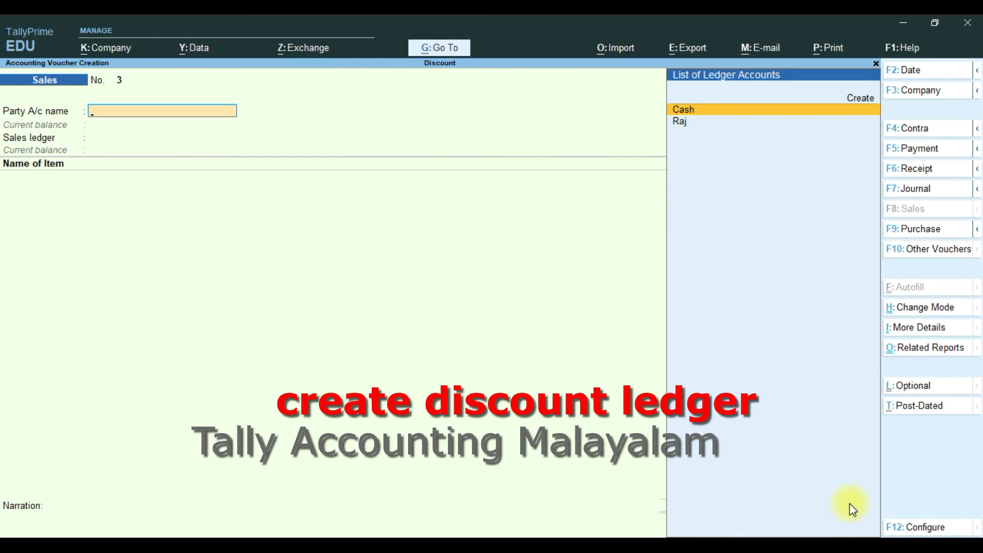
- Set up another sales voucher with Cash as party, blank dispatch and order details, and the Sales ledger
key("Return")
key("Return")
key("Return")
key("Return")
key("Return")
key("Return")
key("Return")
key("Return")
key("Return")
key("Return")
key("Return")
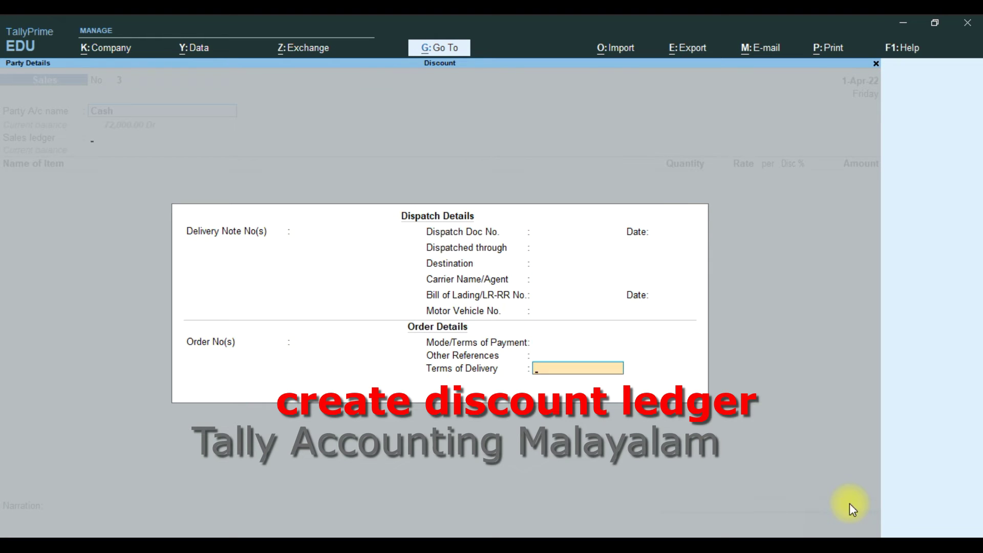
key("Return")
key("Return")
key("Return")
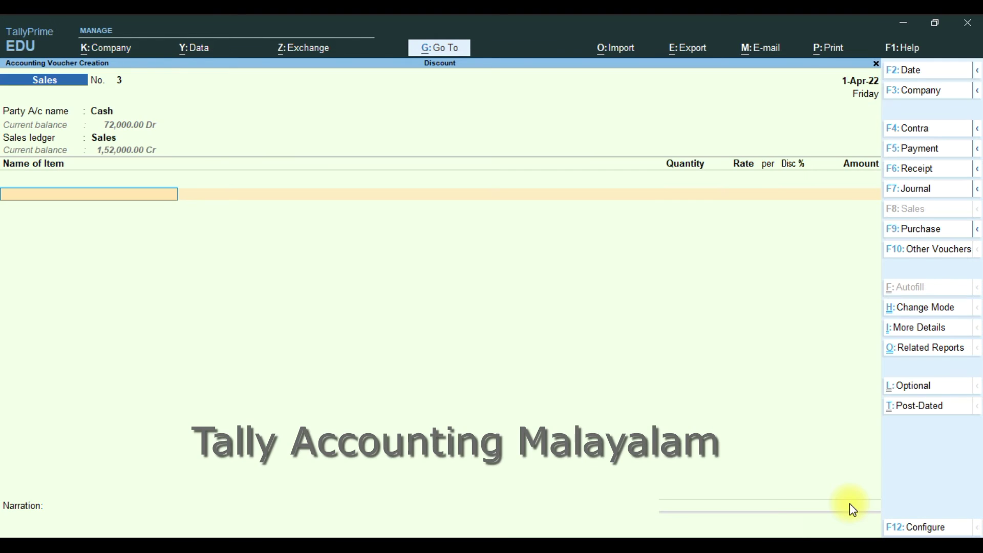
- Add the Laptop item with a quantity of 2 and accept the rate of 40,000
key("Down")
key("Down")
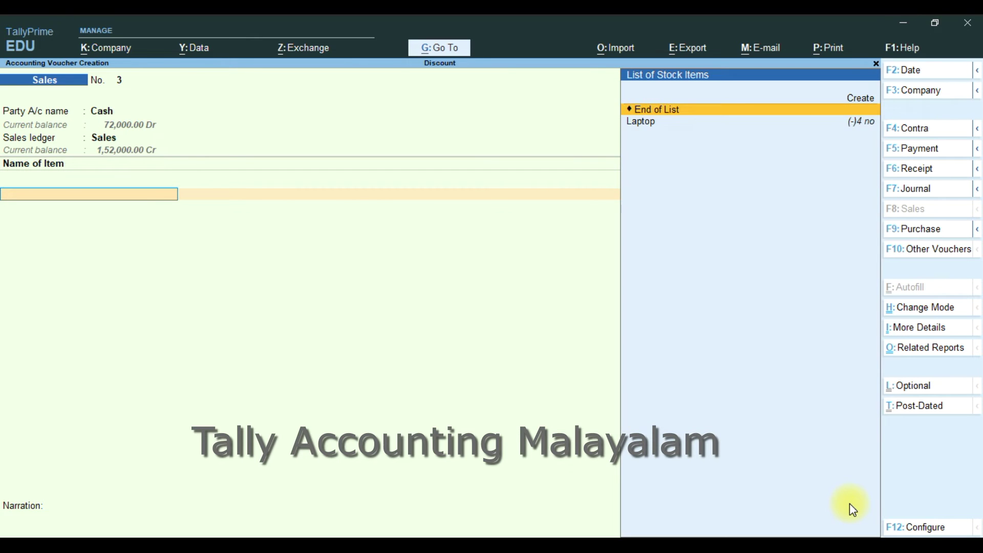
key("Return")
type("2")
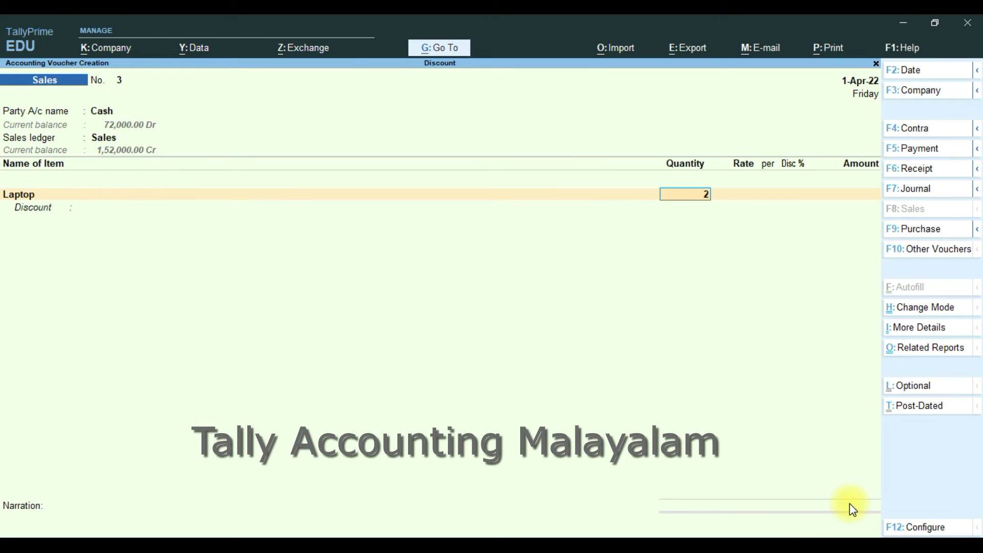
key("Return")
key("Return")
key("Return")
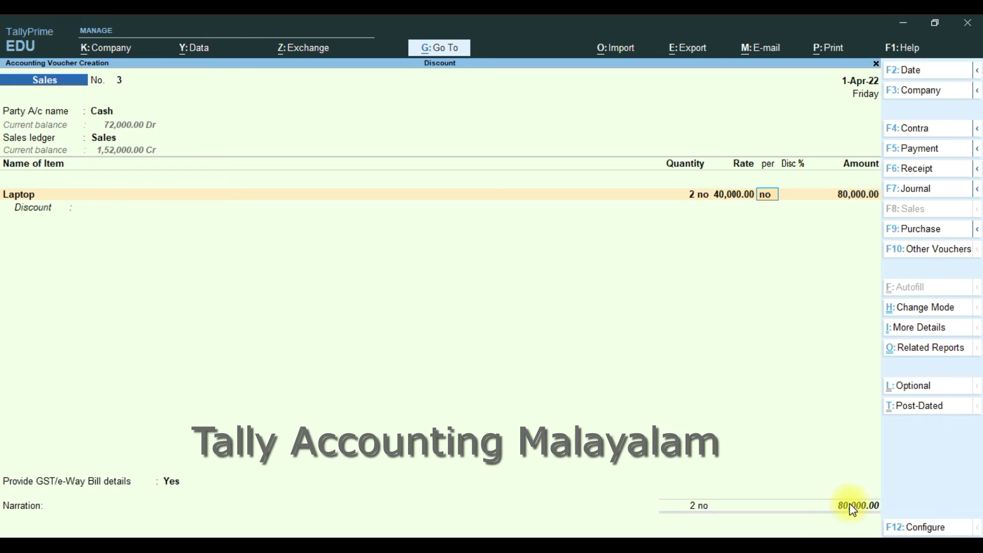
- Leave both the Laptop's Disc % column and the Discount line below it blank
key("Return")
key("Return")
key("Return")
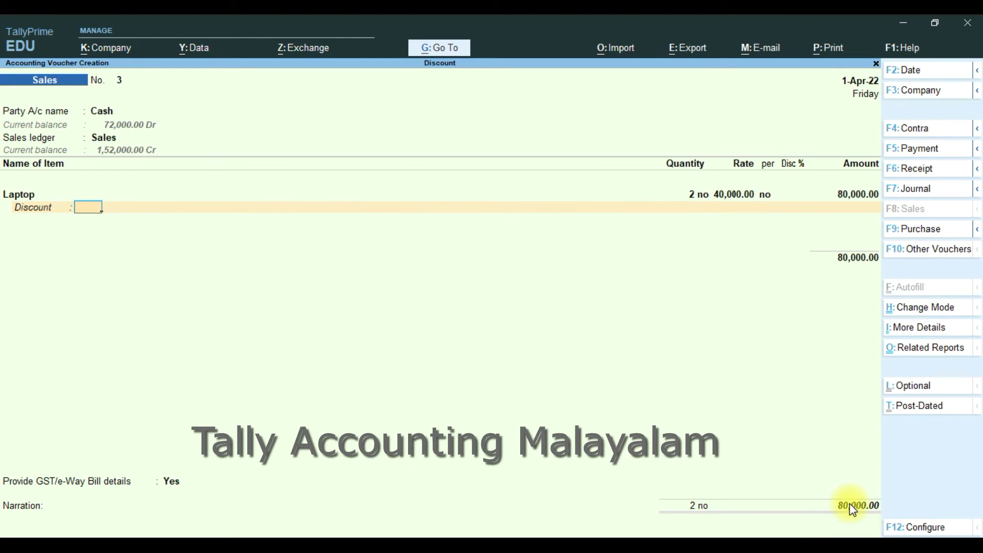
key("Return")
key("Return")
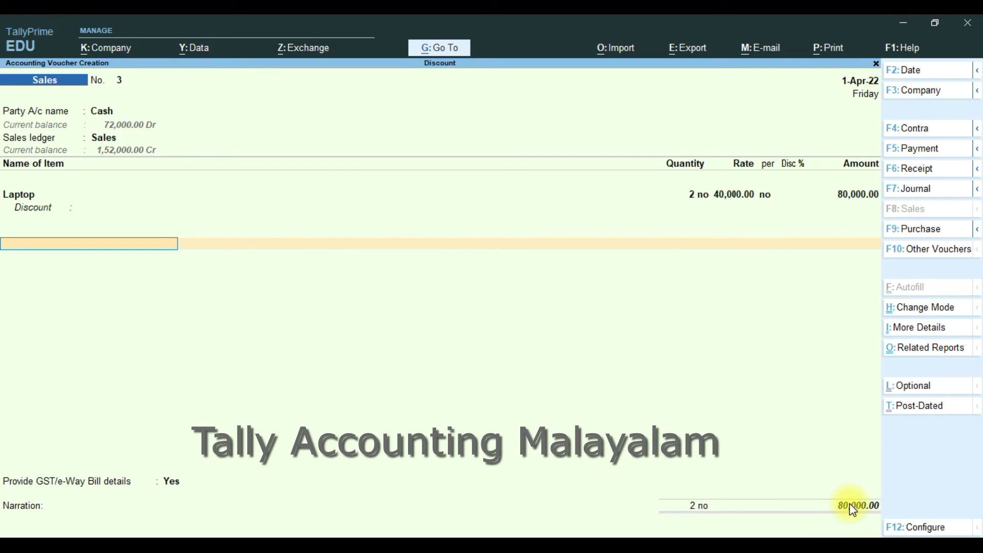
- Create a ledger named Discount Allowed from the voucher and place it under Indirect Expenses
key("alt+c")
type("D")
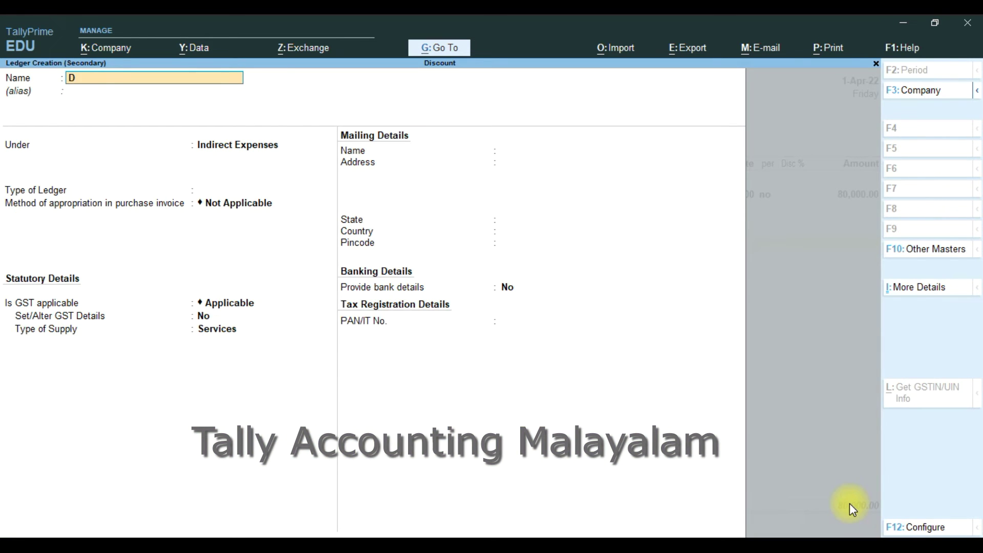
type("iscount Allowed")
key("Return")
key("Return")
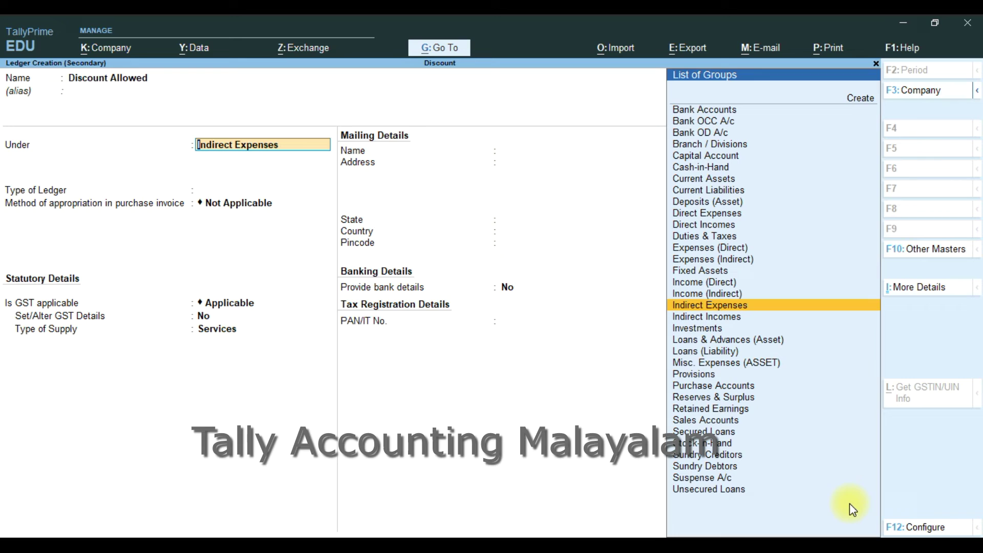
key("Return")
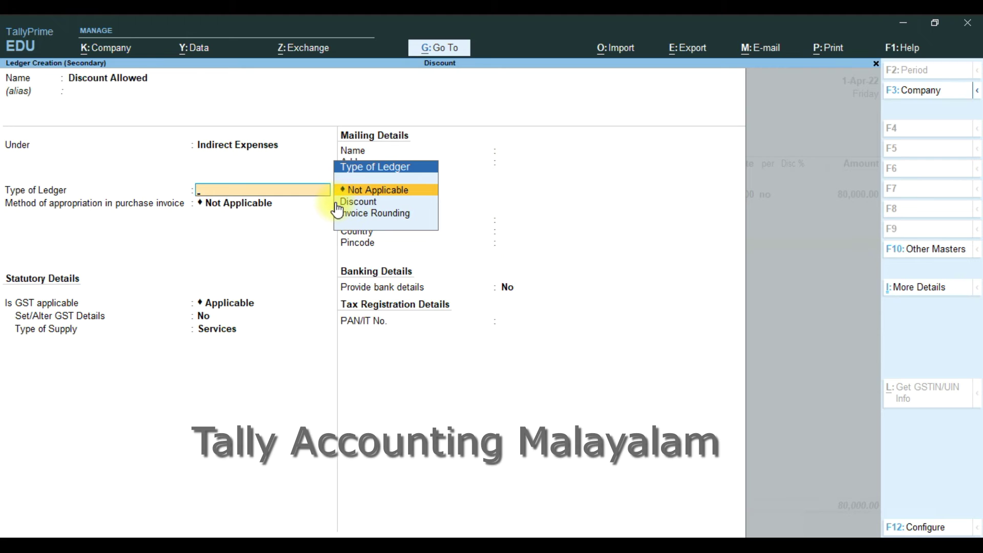
- Set the Discount Allowed ledger's type and appropriation method to Not Applicable, save it and add it to the voucher without a description
key("Return")
key("Return")
key("Return")
key("Return")
key("Return")
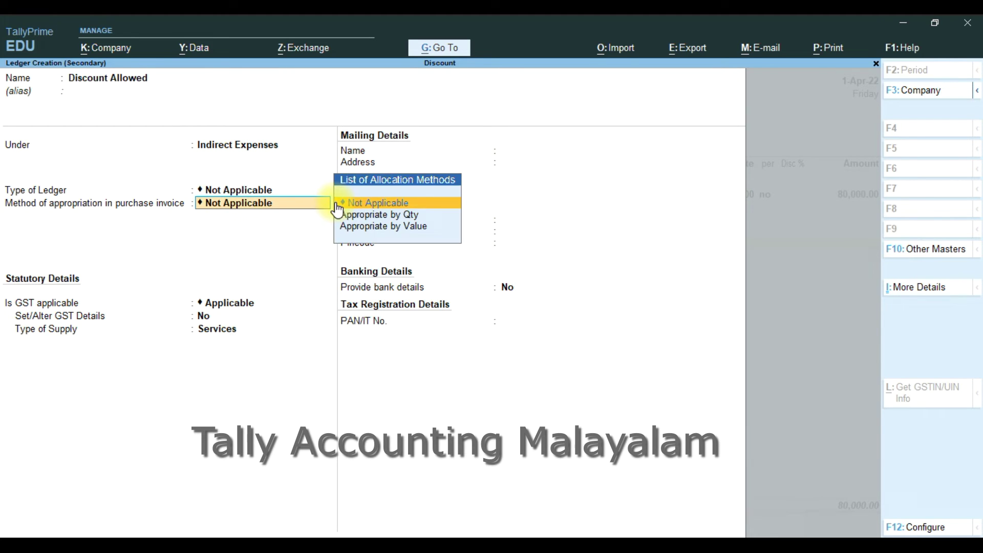
key("Return")
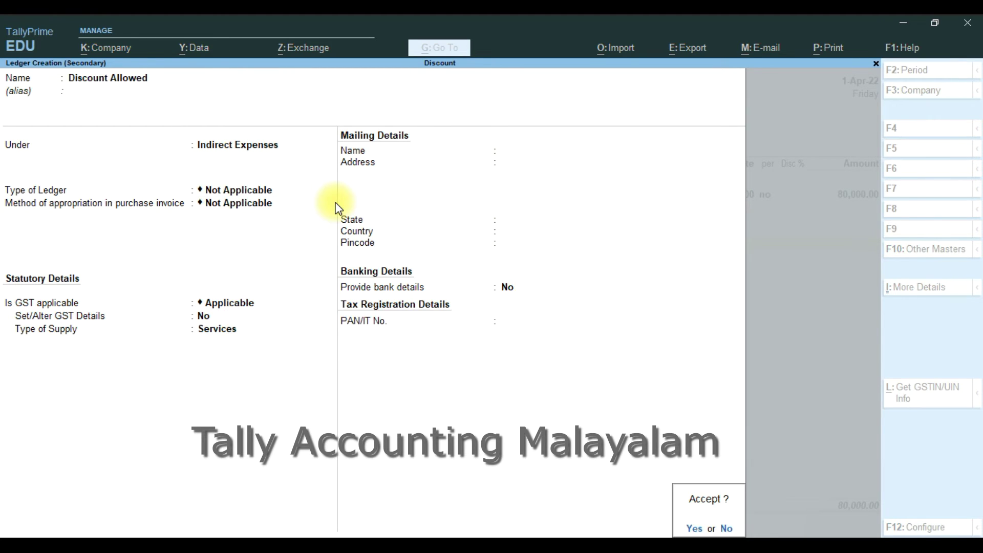
key("Return")
key("Return")
key("Return")
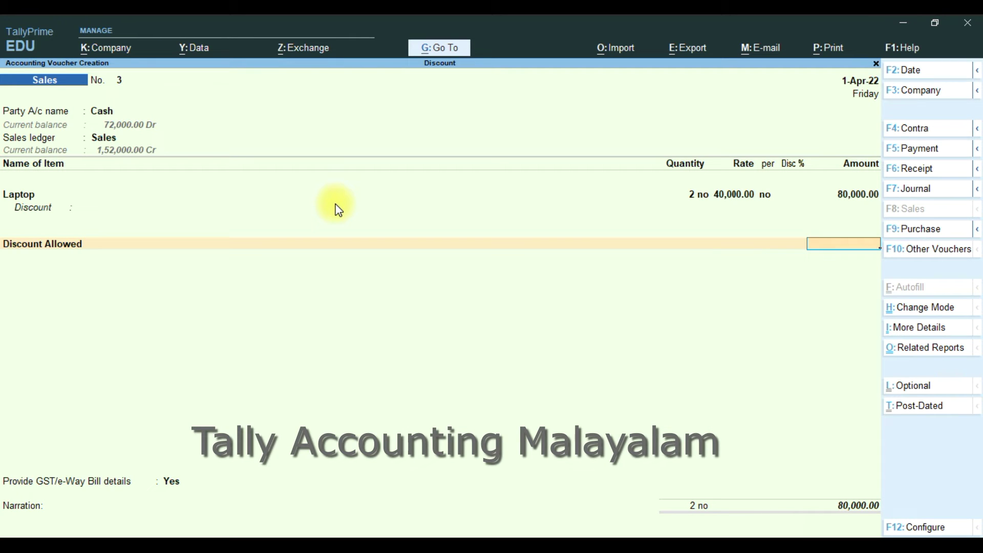
- Set the rate on the Discount Allowed line to -10 %
key("BackSpace")
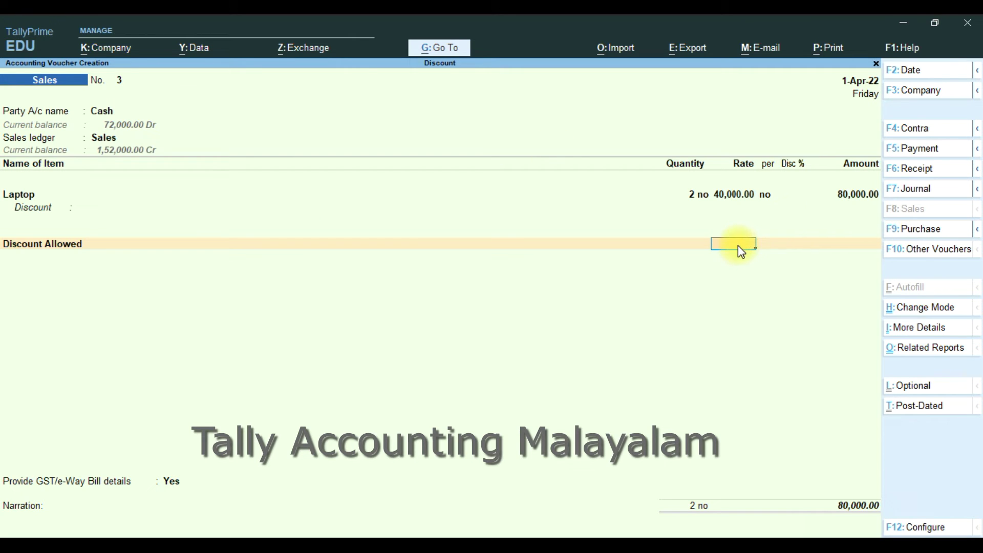
type("10")
key("Return")
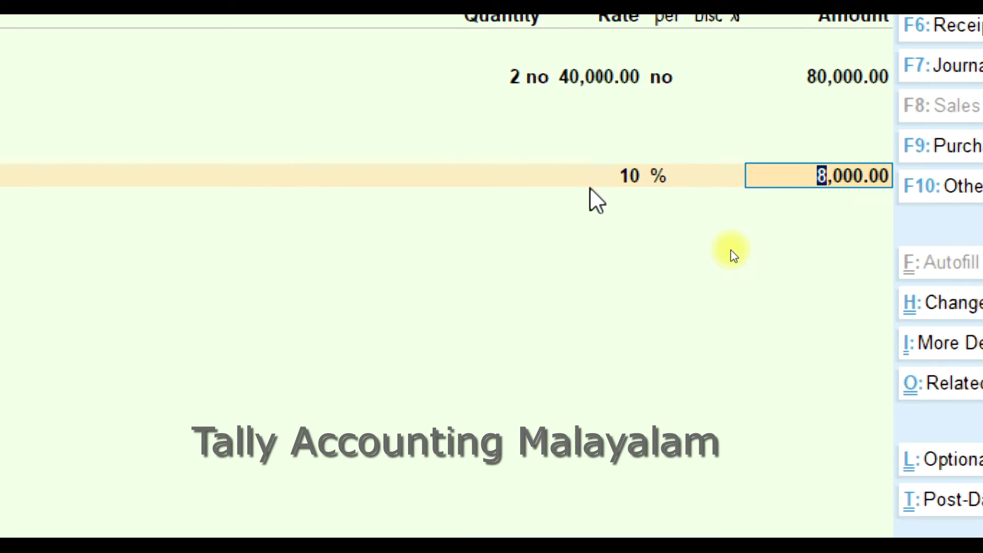
key("Escape")
left_click(626, 175)
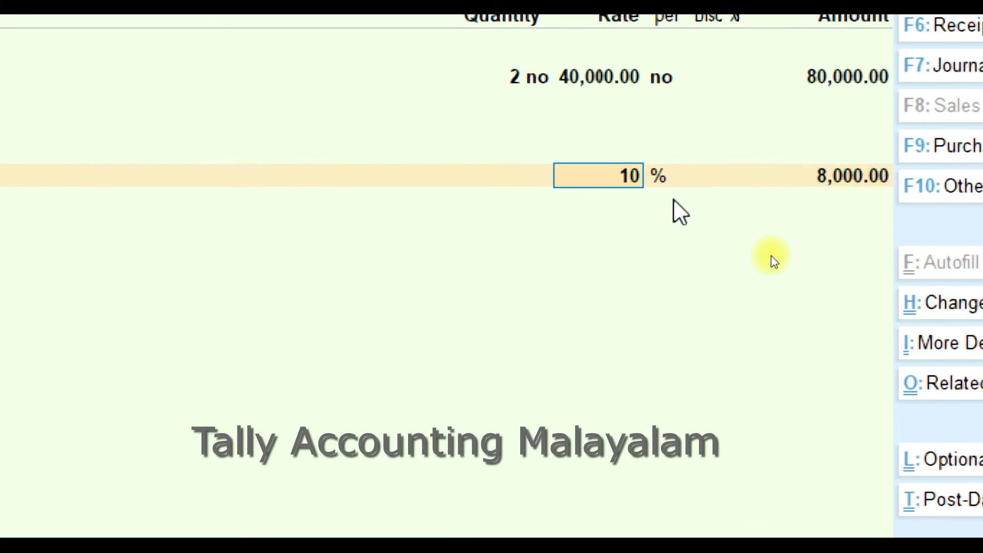
type("-10")
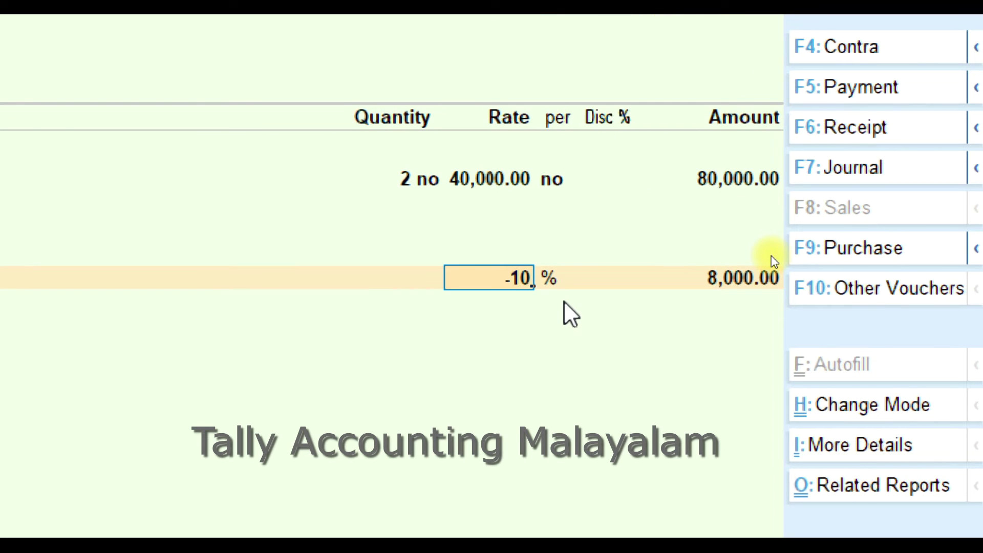
key("Return")
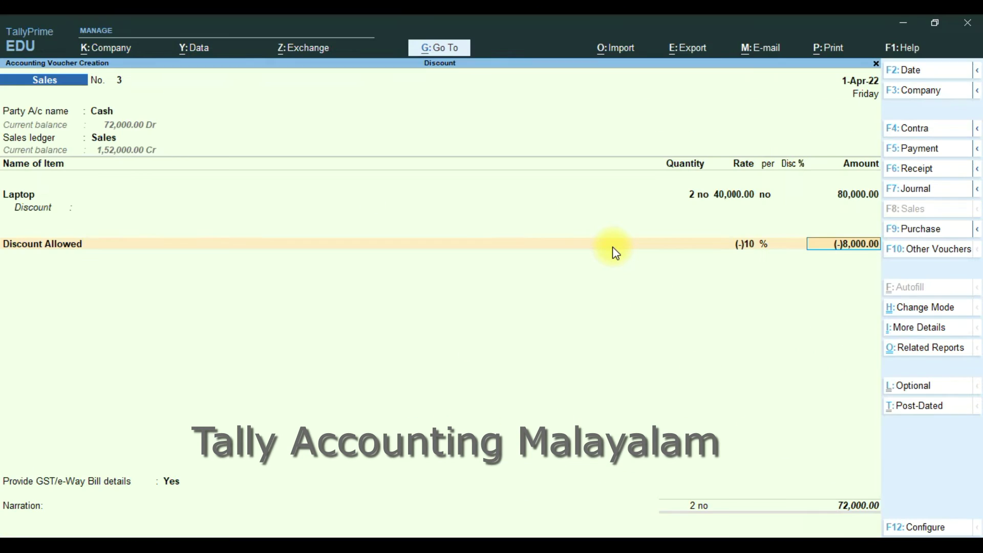
- Accept the Discount Allowed amount, end the ledger entries and leave the e-Way Bill and transport details blank
key("Return")
key("Return")
key("Return")
key("Return")
key("Return")
key("Return")
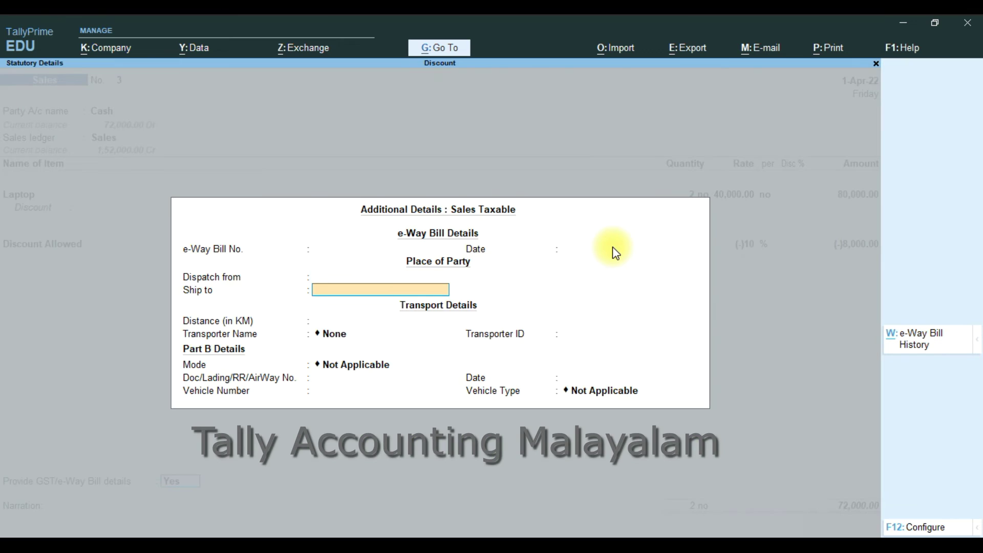
key("Return")
key("Return")
key("Return")
key("Return")
key("Return")
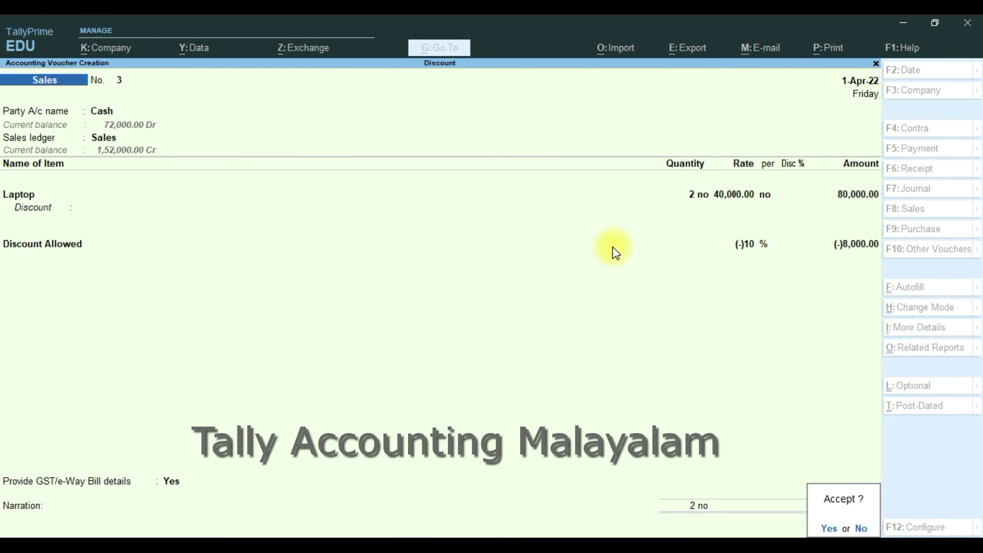
- Save the cash sales voucher without the e-Way Bill information
key("Return")
key("Return")
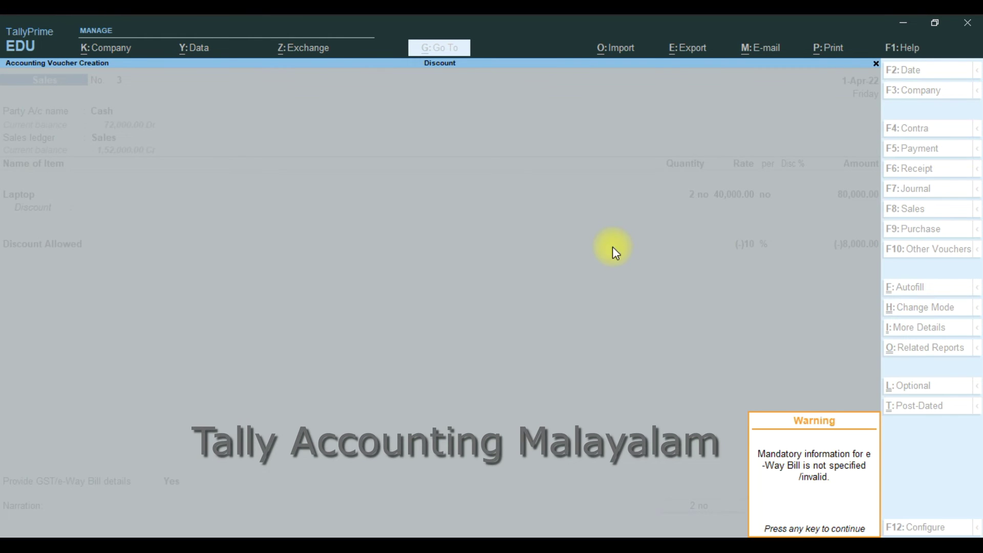
key("Return")
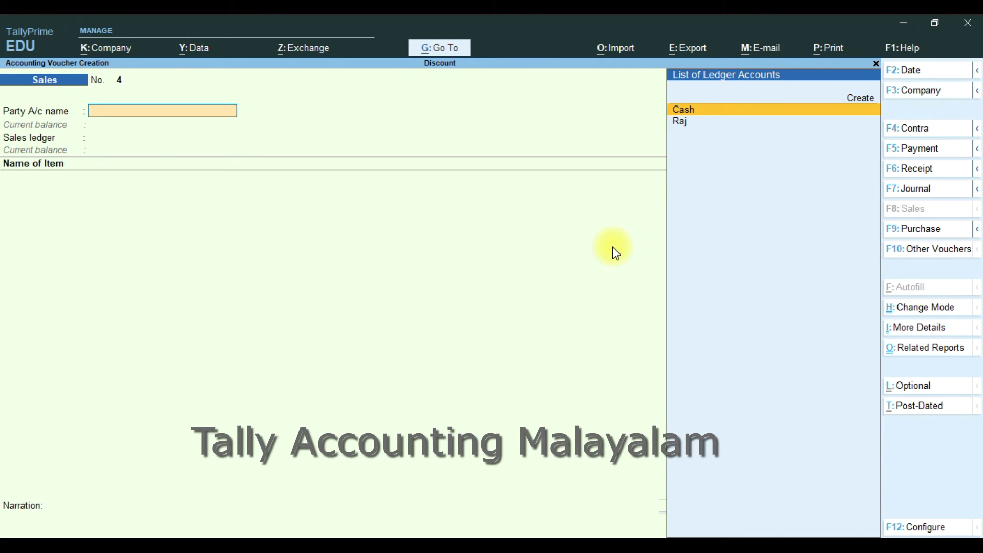
- Set up a new sales voucher with the customer's ledger as party, default dispatch and party details, and the Sales ledger
key("Down")
key("Return")
key("Return")
key("Return")
key("Return")
key("Return")
key("Return")
key("Return")
key("Return")
key("Return")
key("Return")
key("Return")
key("Return")
key("Return")
key("Return")
key("Return")
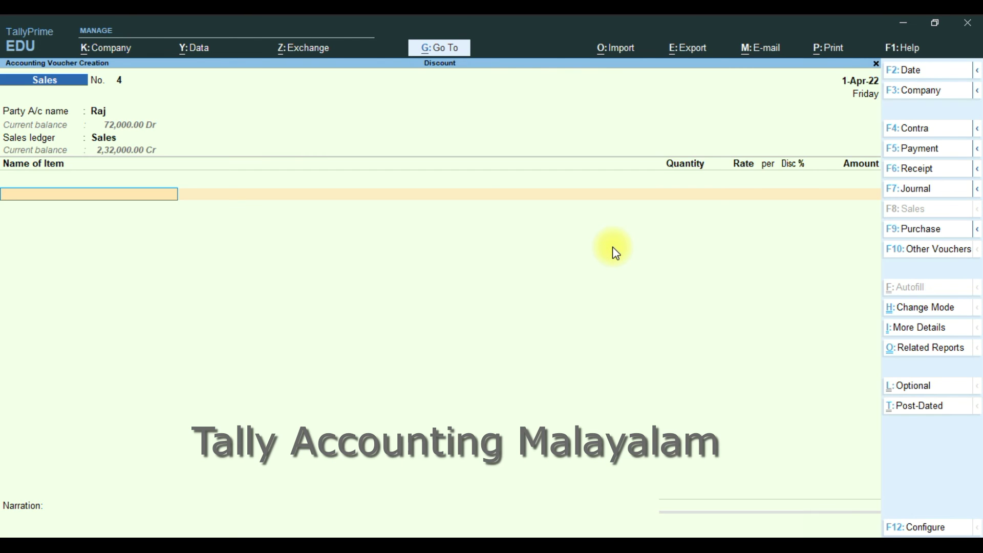
- Add the Laptop item with a quantity of 2 at the rate of 40,000, leaving its discount fields blank
key("Down")
key("Down")
key("Return")
type("2")
key("Return")
key("Return")
key("Return")
key("Return")
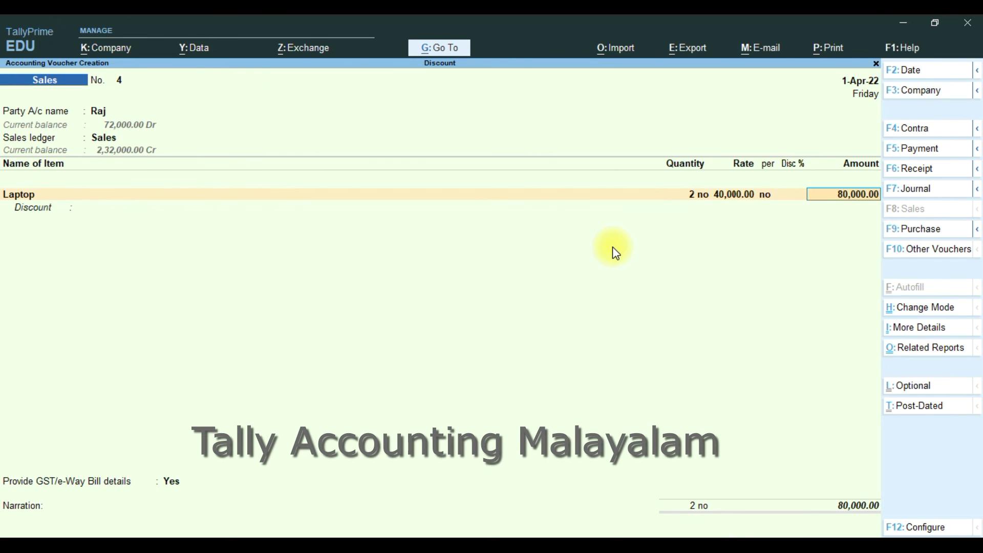
key("Return")
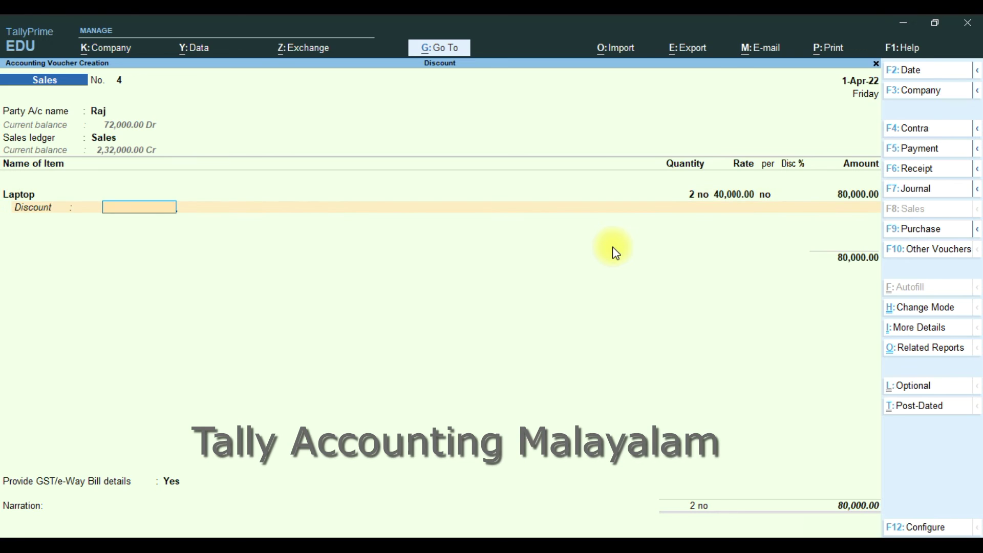
key("Return")
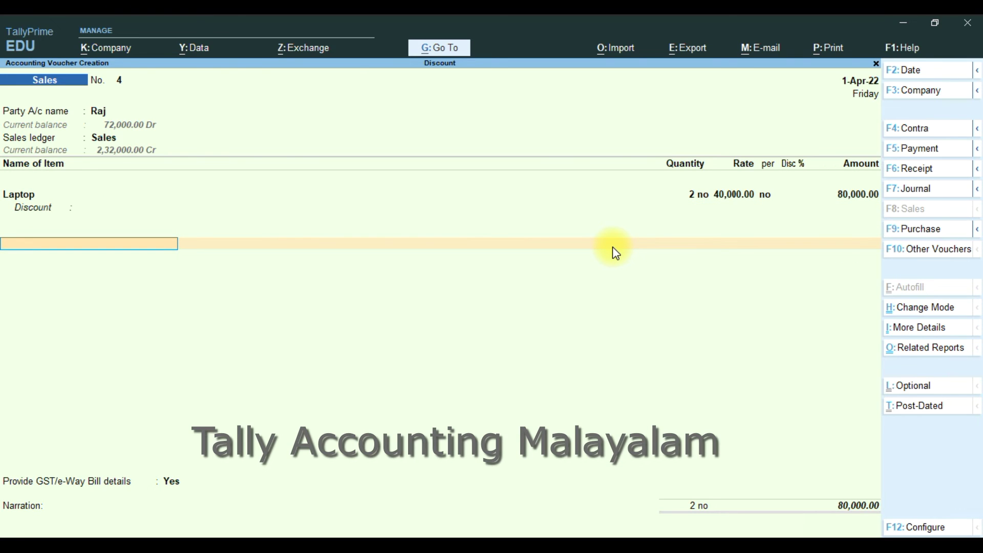
- Create a ledger named Cgst from the voucher under Duties & Taxes, with GST as the type of duty/tax
type("C")
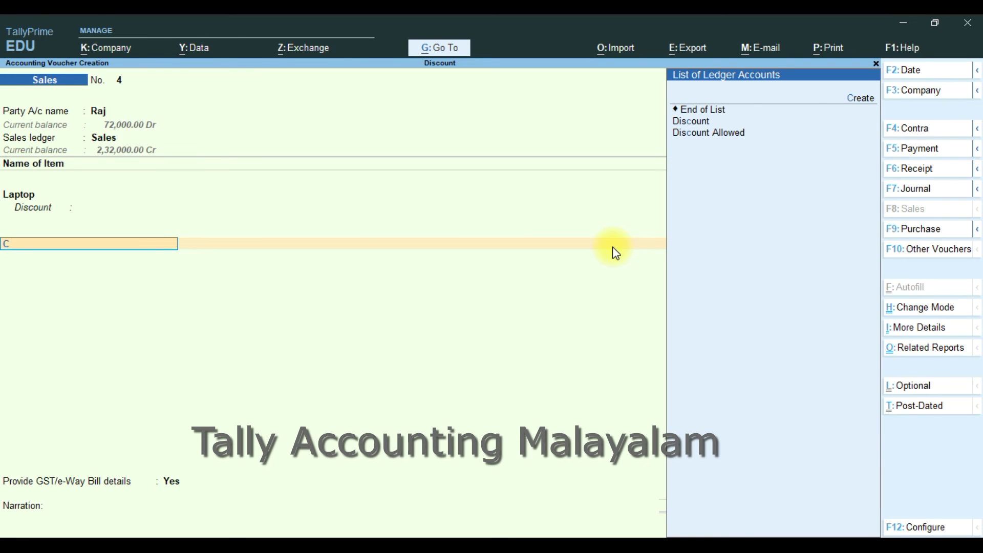
key("alt+c")
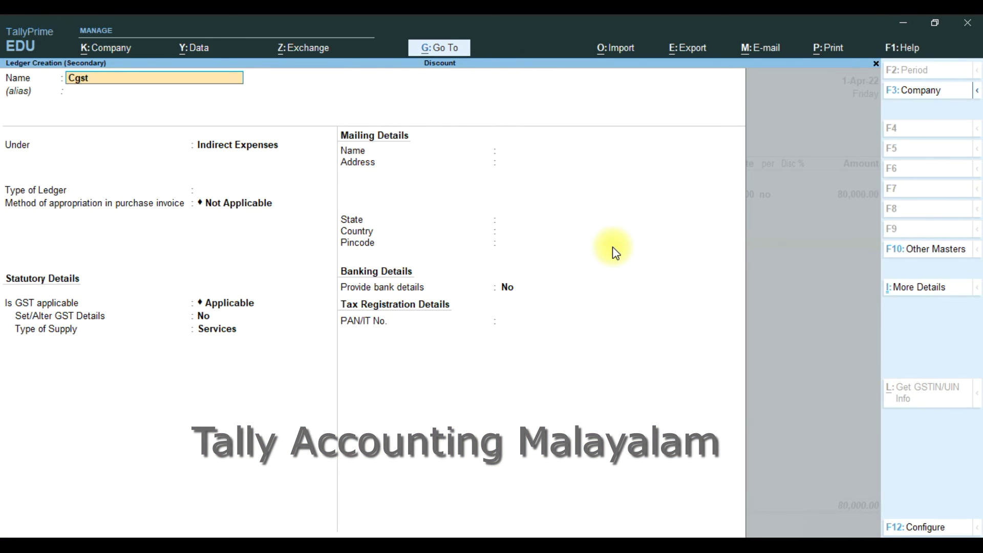
key("Return")
key("Return")
type("D")
key("Down")
key("Down")
key("Down")
key("Return")
key("Up")
key("Return")
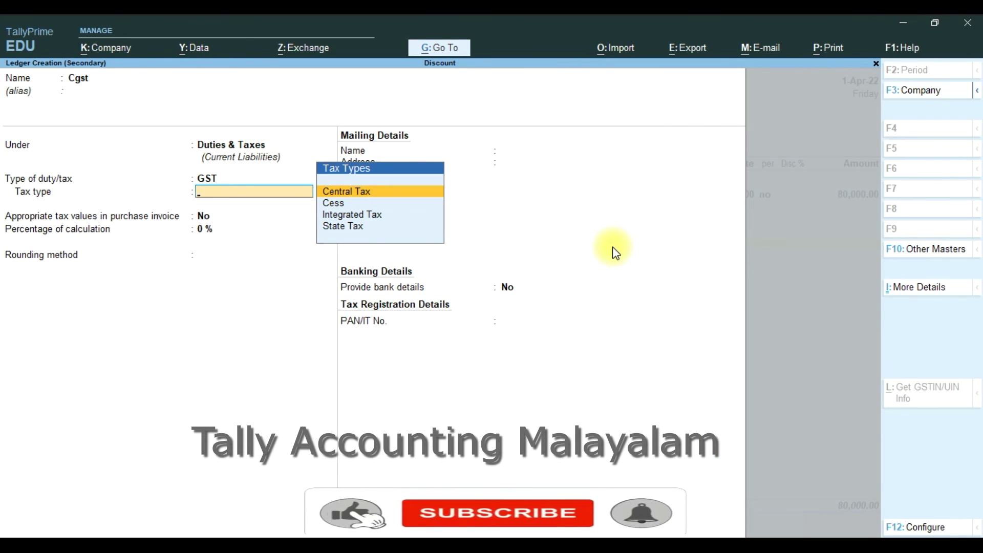
- Set the Cgst tax type to Central Tax with rounding Not Applicable, save the ledger and add it to the voucher
key("Return")
key("Return")
key("Return")
key("Return")
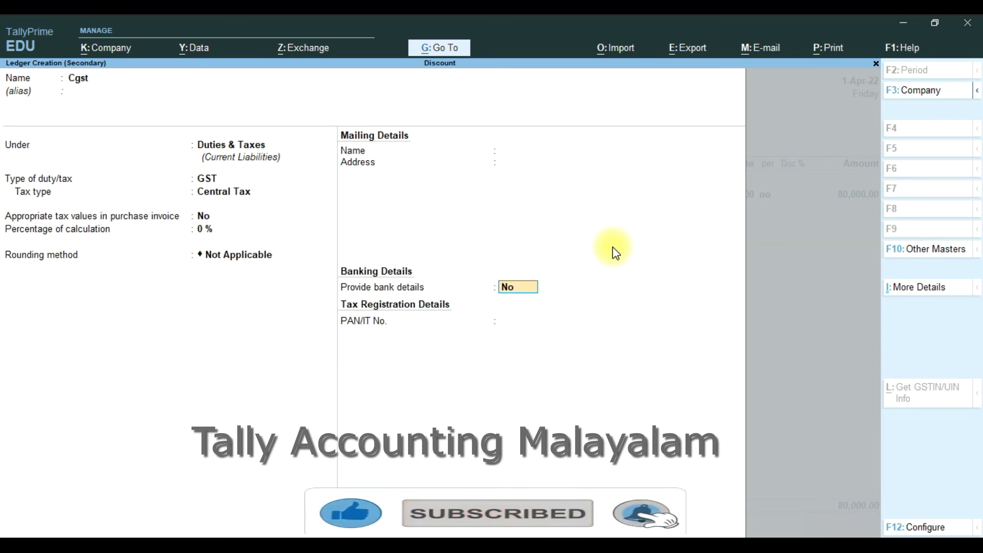
key("Return")
key("Return")
key("Return")
key("Return")
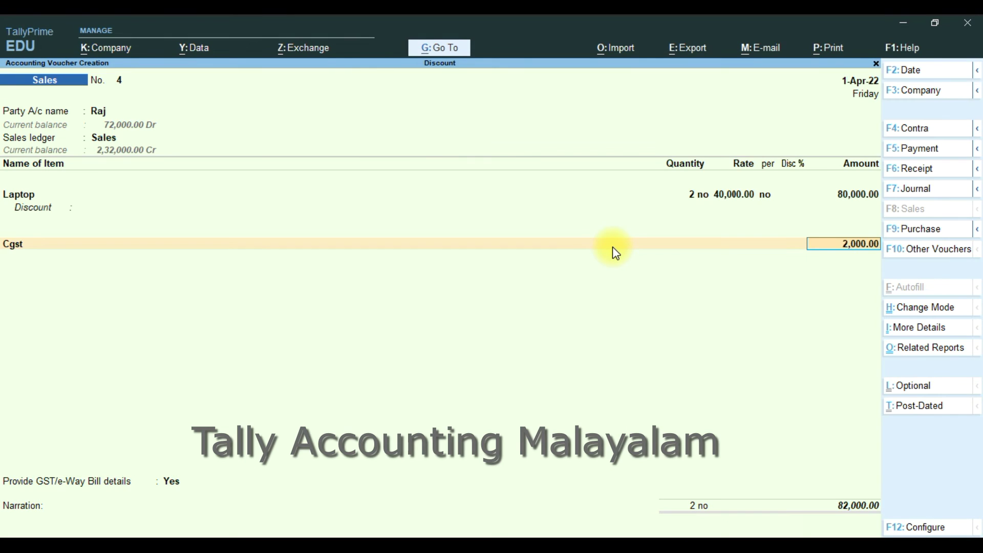
- Create a ledger named Sgst from the voucher under Duties & Taxes, with GST as the type of duty/tax
key("alt+c")
type("S")
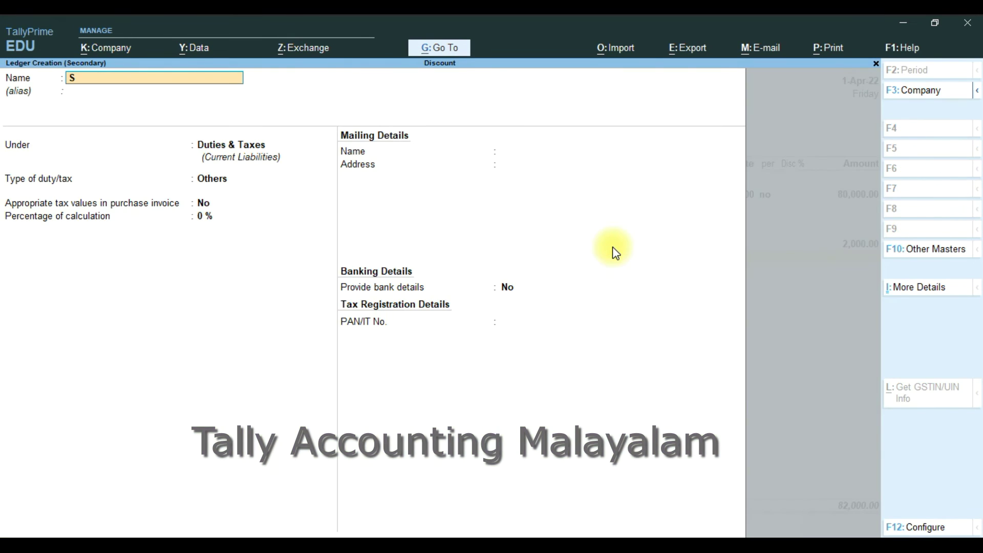
key("Return")
key("Return")
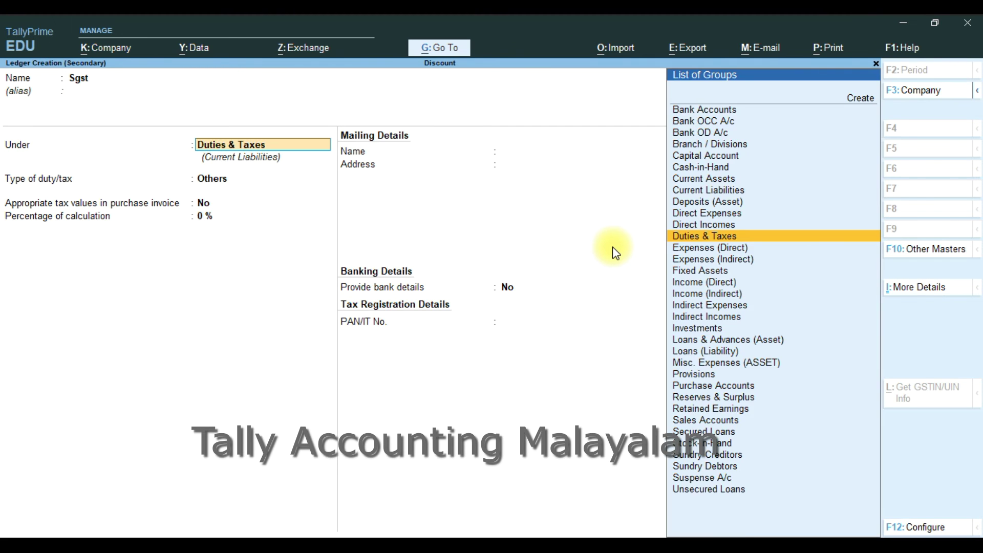
key("Return")
key("Up")
key("Return")
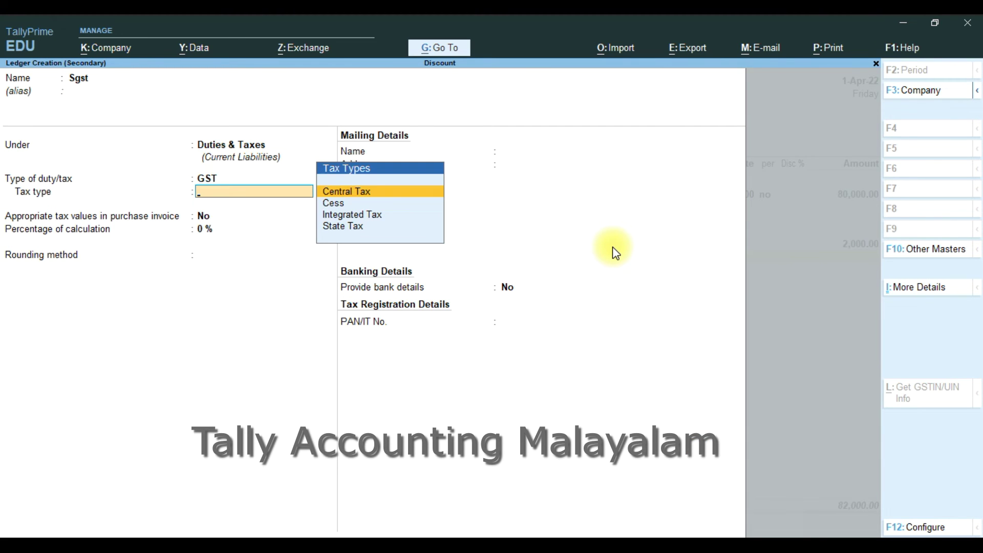
- Set the Sgst tax type to State Tax with rounding Not Applicable, save the ledger and add it to the voucher
key("Down")
key("Down")
key("Down")
key("Return")
key("Return")
key("Return")
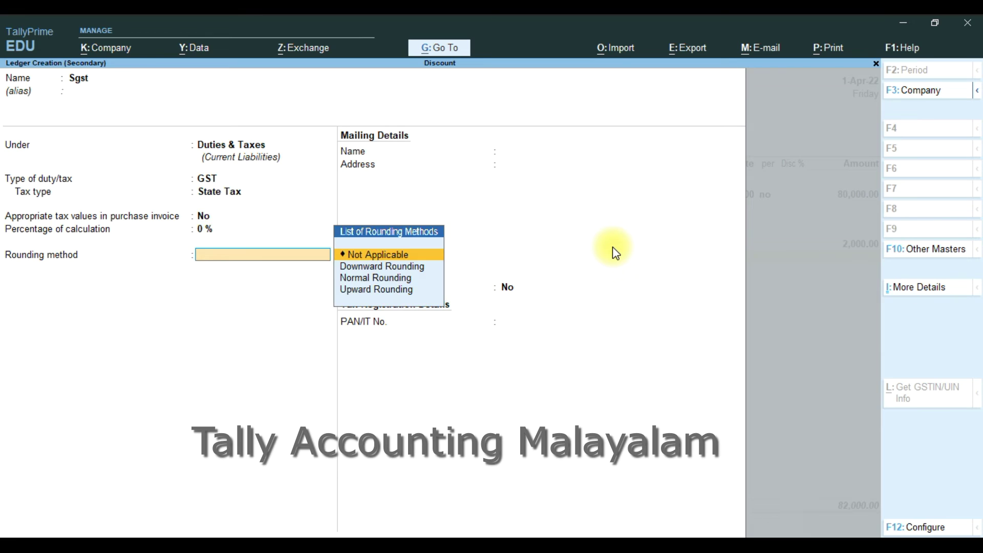
key("Return")
key("Return")
key("Return")
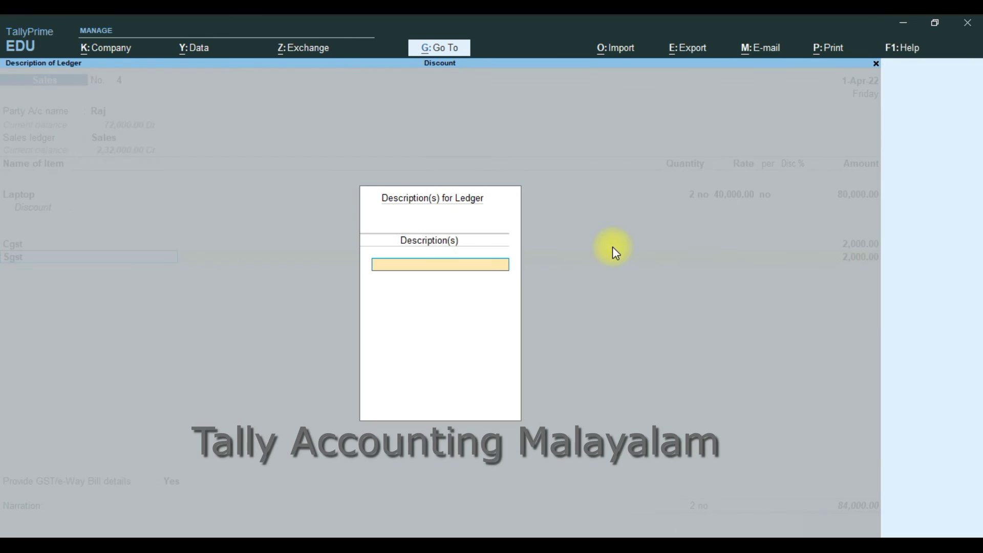
key("Return")
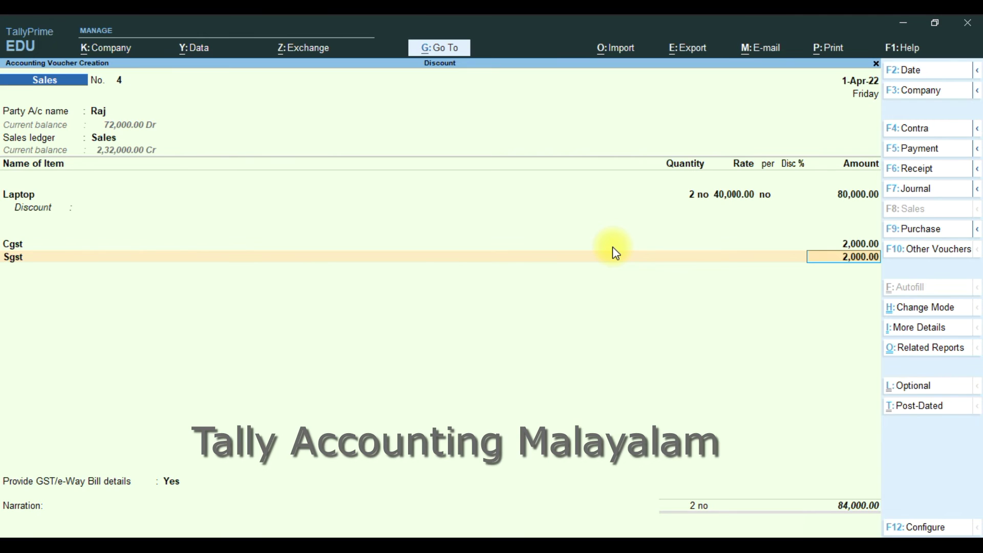
key("Return")
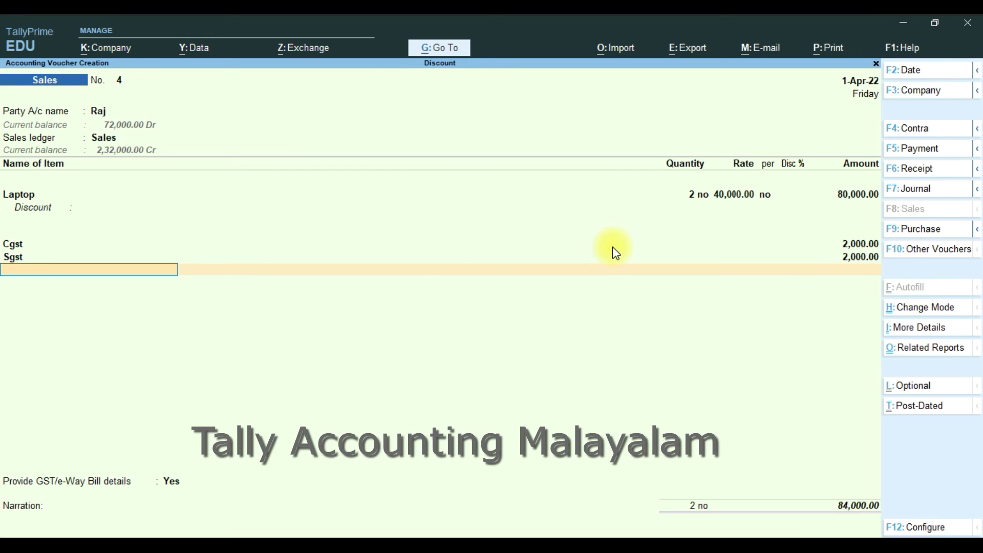
- Select the Discount Allowed ledger below the Sgst line and leave its description blank
type("D")
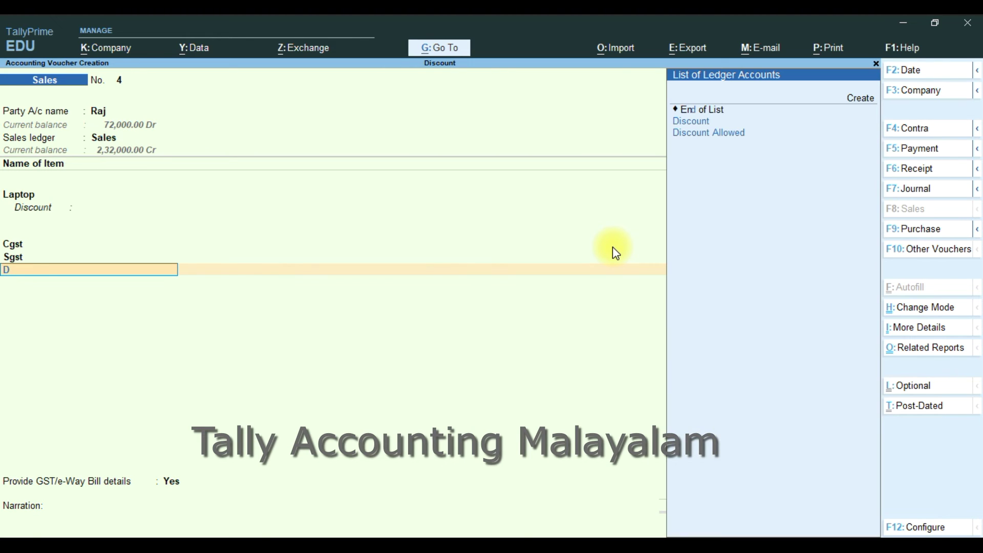
key("Down")
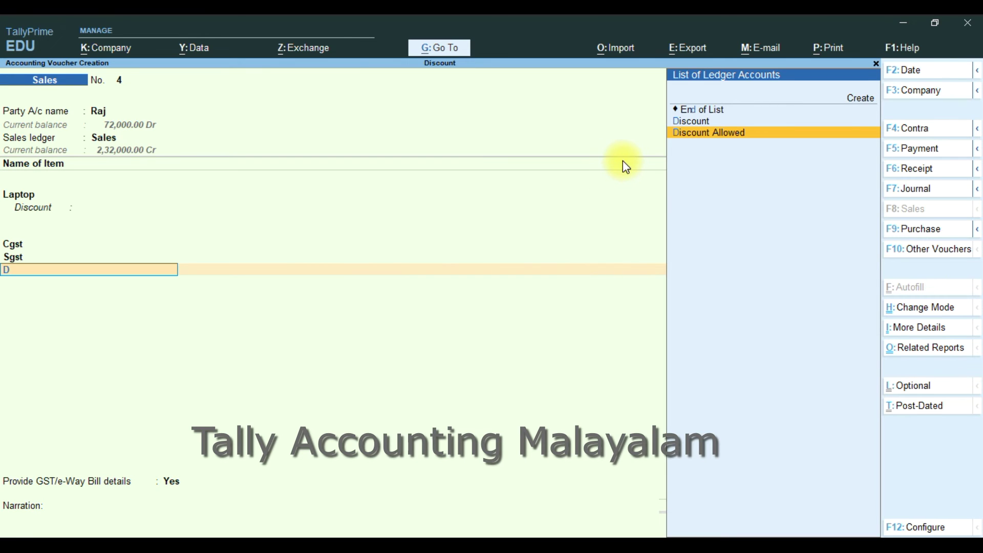
key("Return")
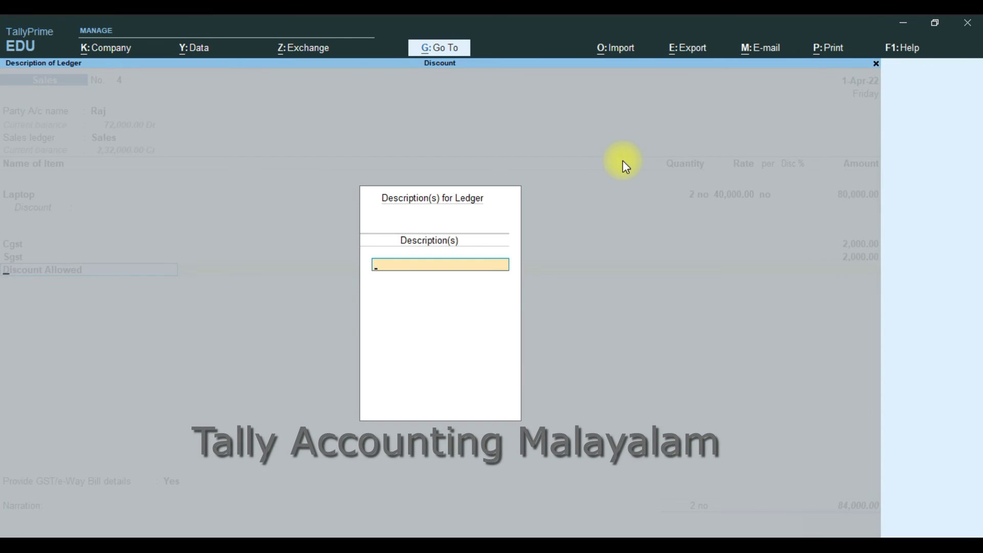
key("Return")
- Alter the Discount Allowed ledger from the voucher, setting both Type of Ledger and method of appropriation in purchase invoice to Not Applicable
key("ctrl+Return")
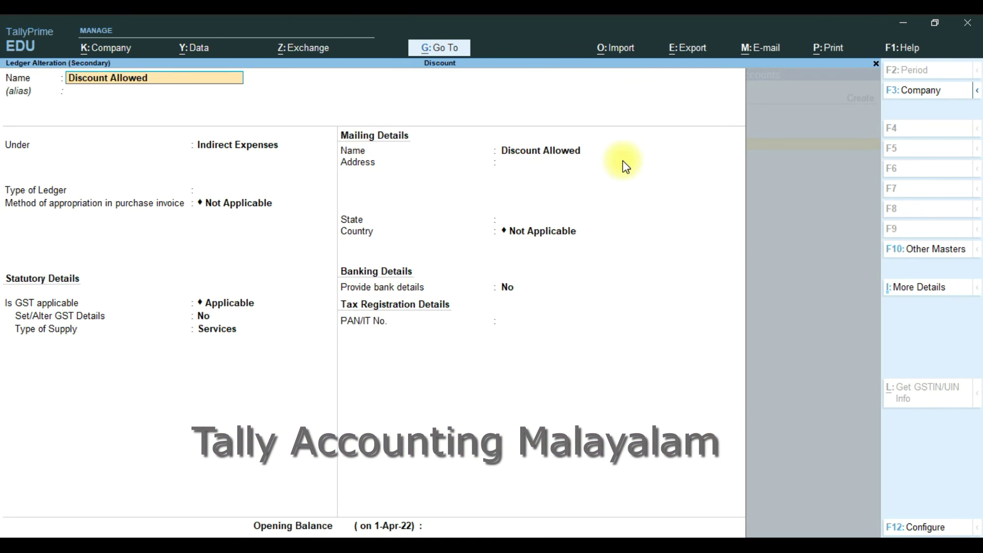
key("Return")
key("Return")
key("Return")
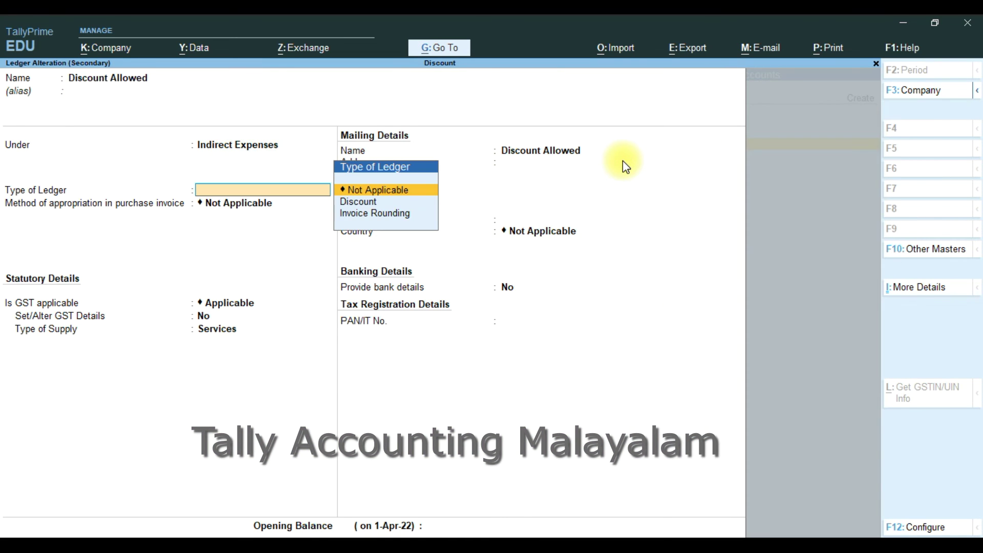
key("Return")
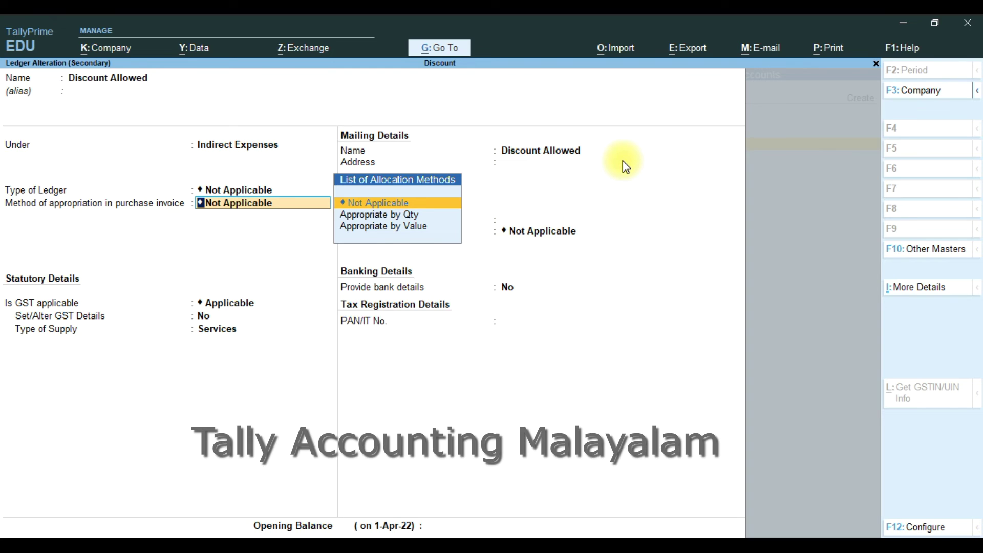
key("Return")
key("Return")
key("Return")
key("Return")
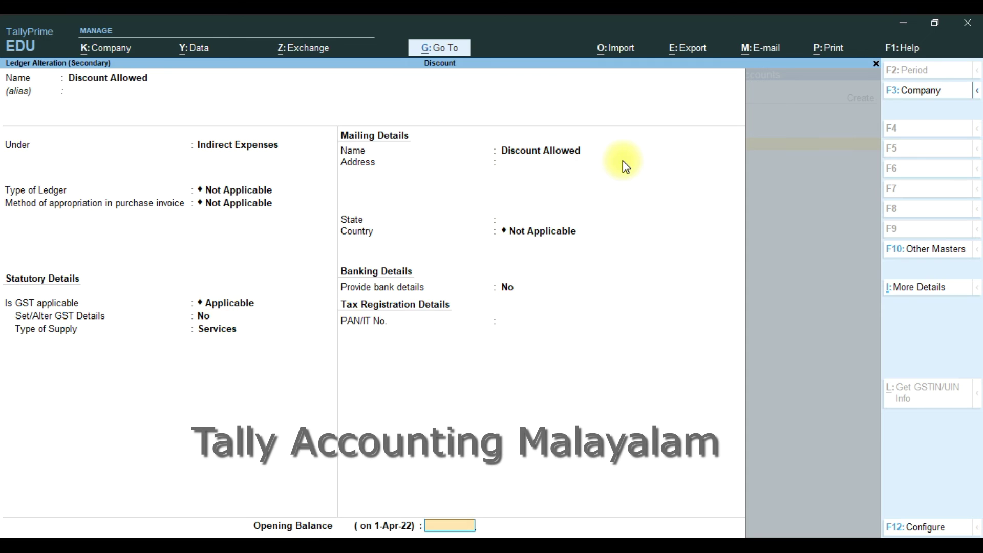
- Save the altered Discount Allowed ledger, leave its description blank and enter a rate of -10% on its voucher line
key("Return")
key("Return")
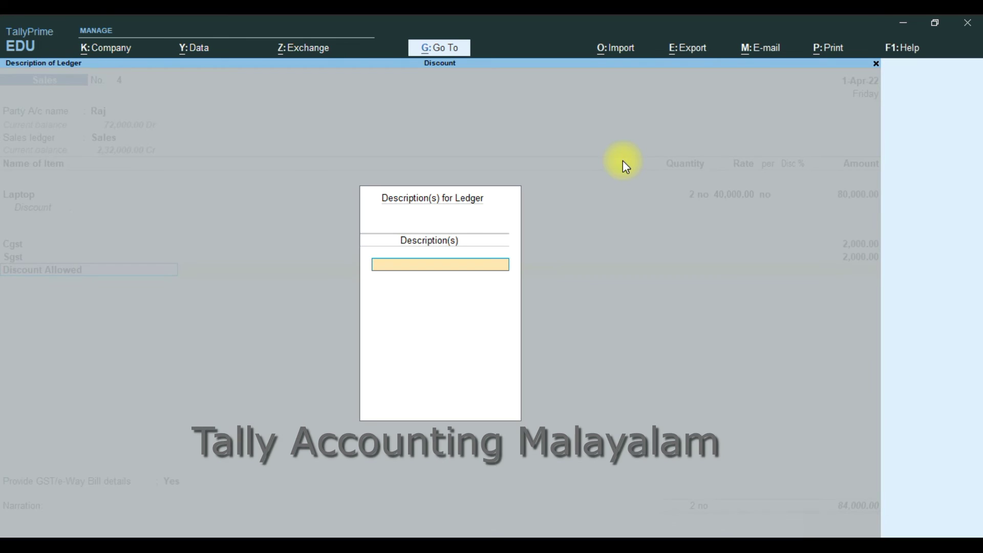
key("Return")
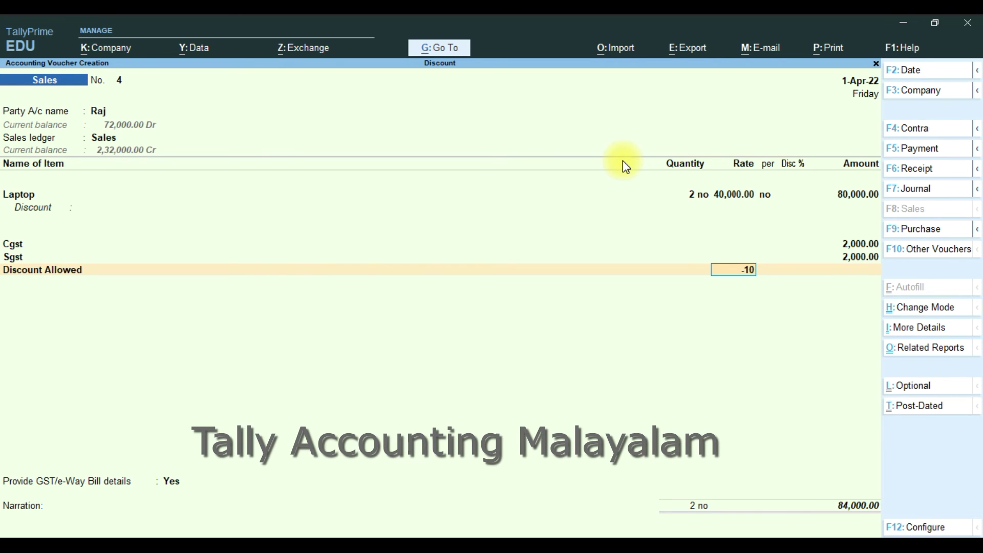
key("Return")
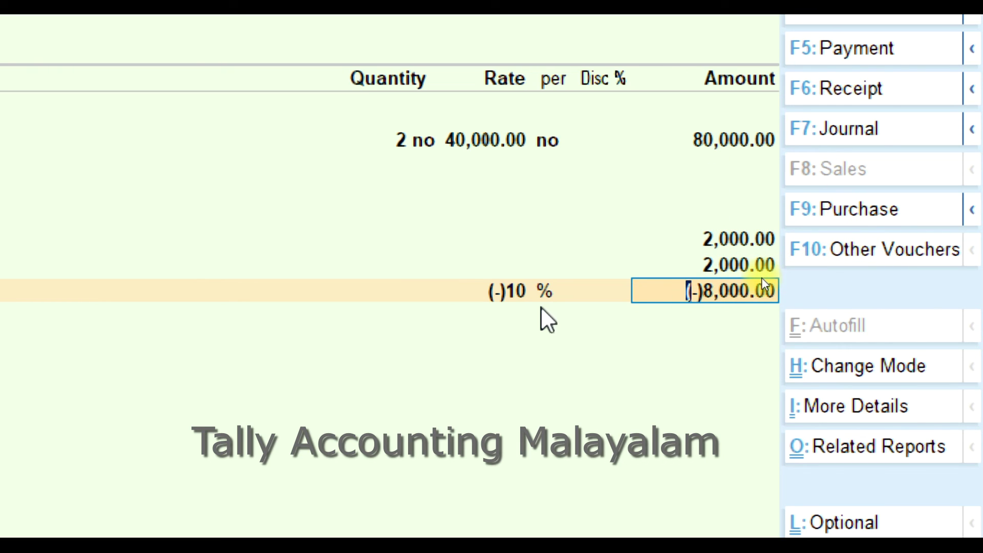
- Set Calculate Tax on Current Subtotal to Yes in the voucher configuration and accept the Discount Allowed line
key("F12")
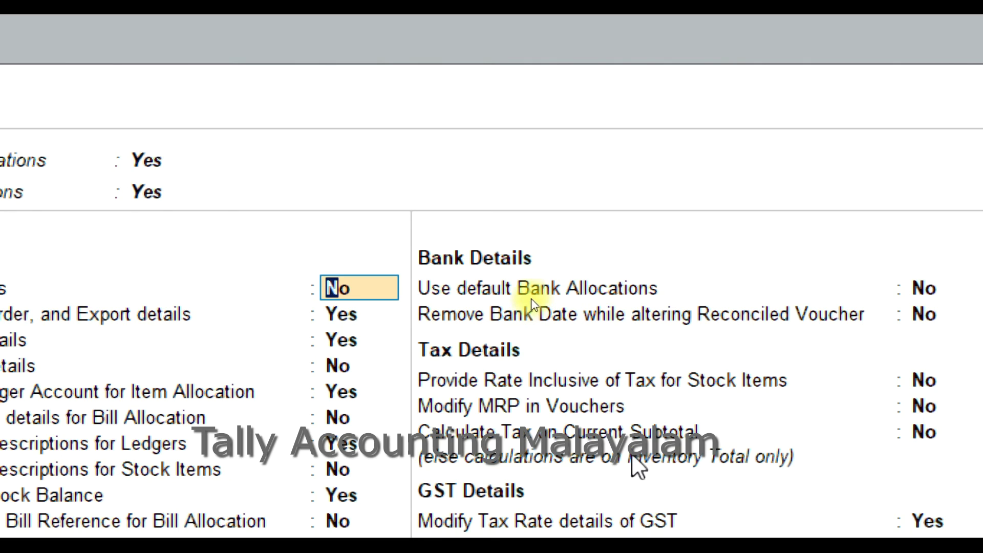
left_click(646, 428)
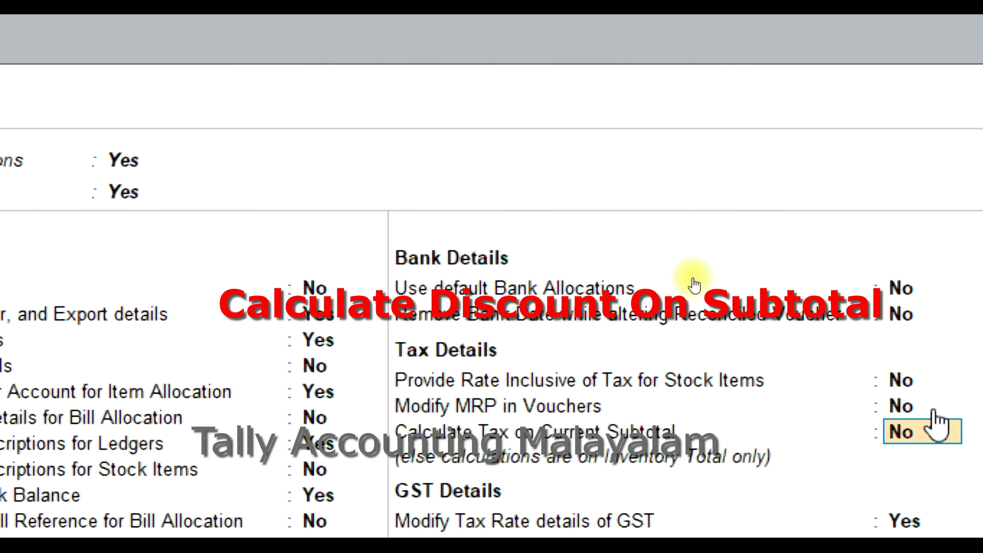
type("y")
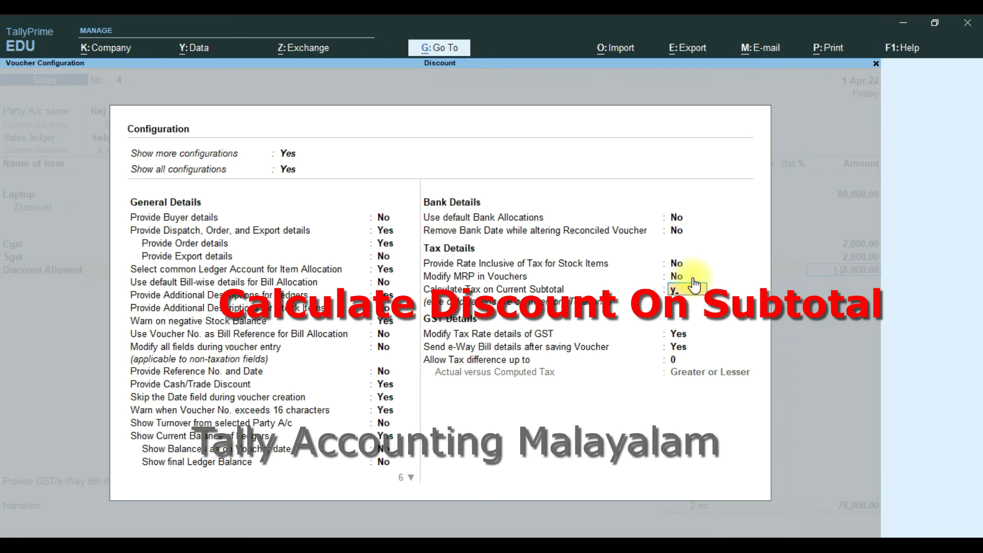
key("Return")
key("Return")
key("Return")
key("Return")
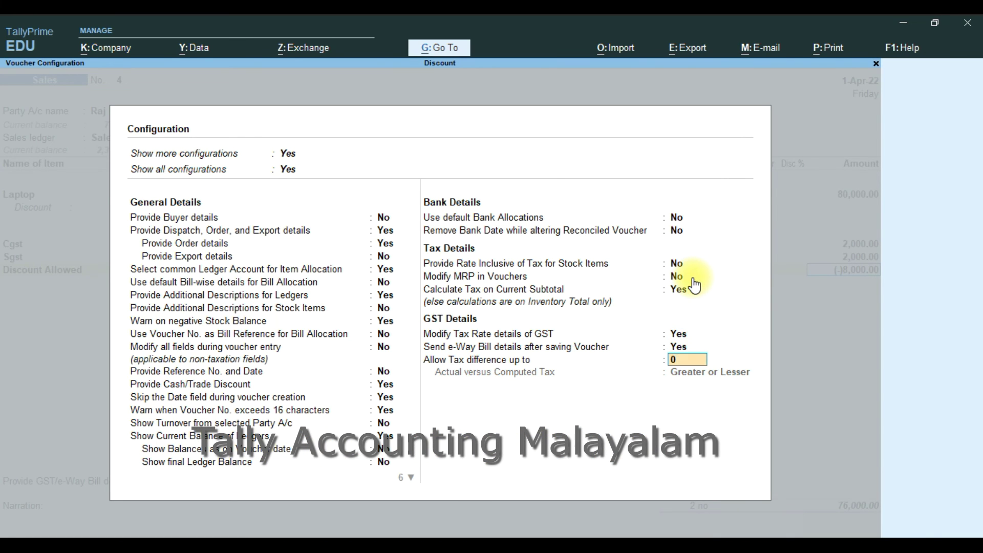
key("Return")
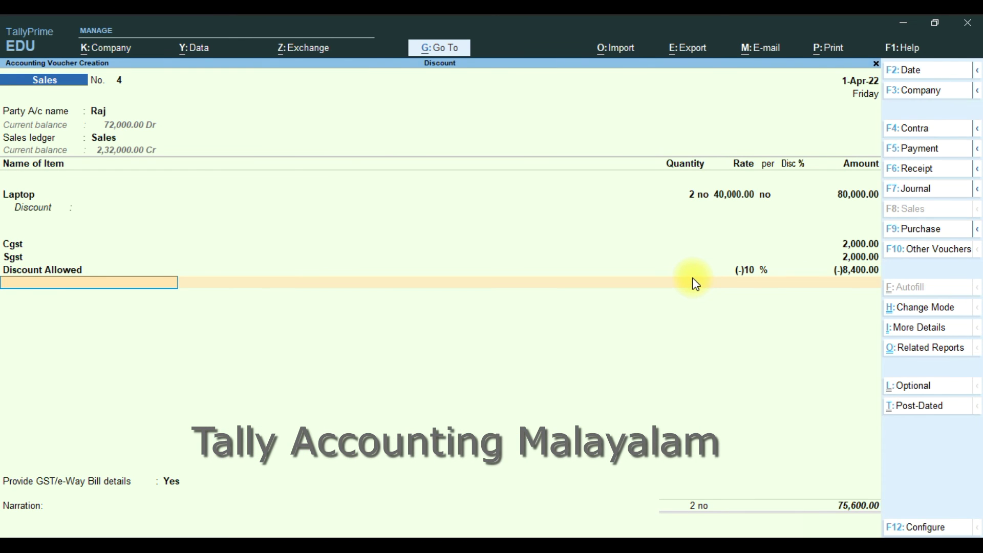